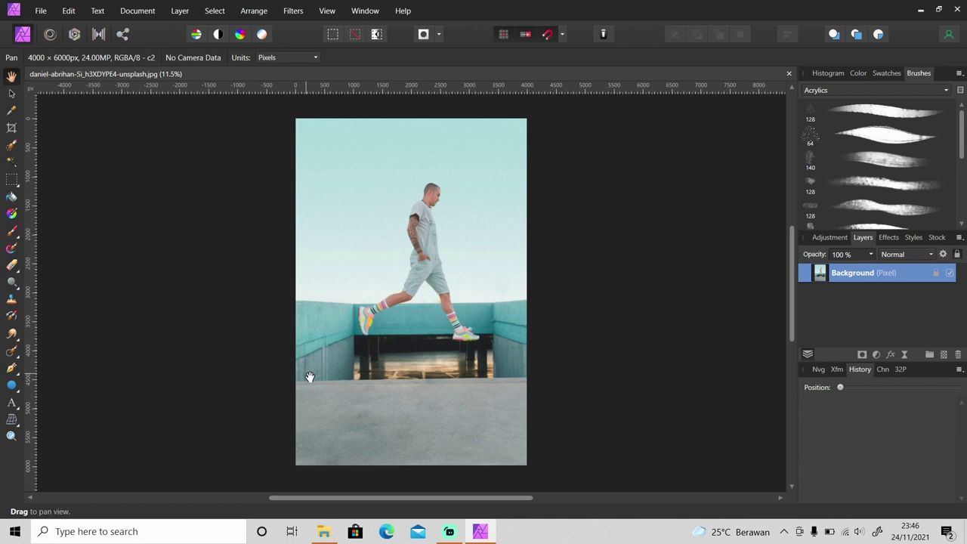
Make a polygonal freehand selection along the trailing sock's lower edge and around the underside and toe of the man's trailing shoe.
key("l")
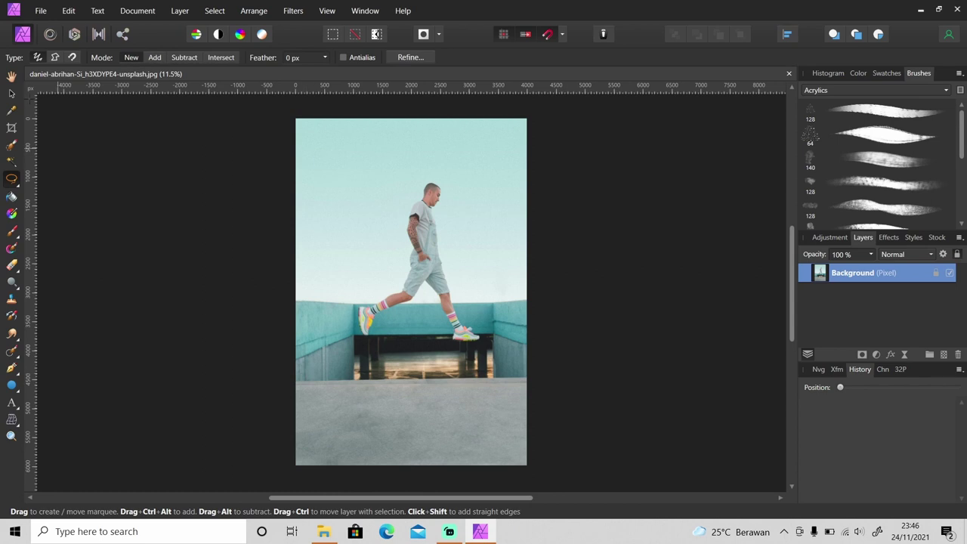
left_click(56, 58)
scroll(381, 325, "up", 6)
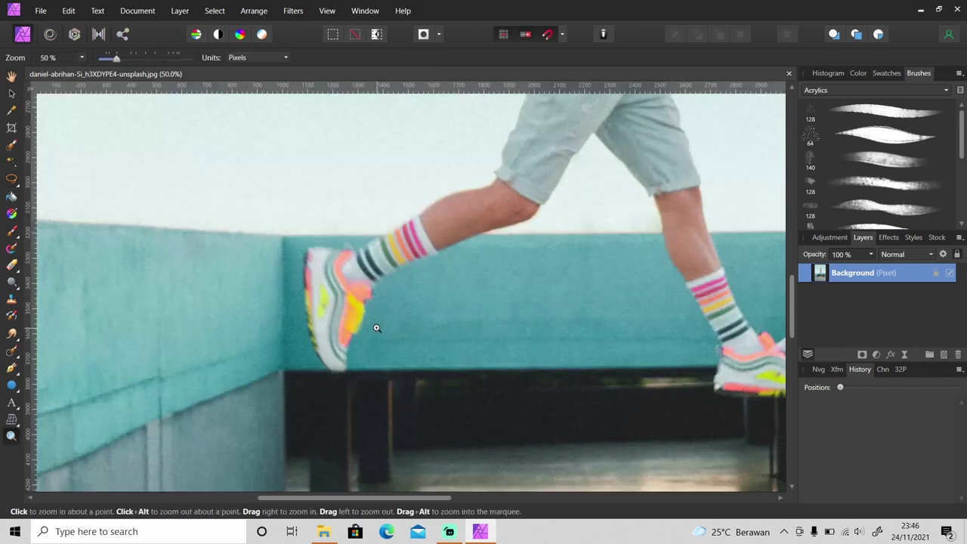
left_click(466, 214)
left_click(386, 252)
left_click(369, 266)
left_click(371, 280)
left_click(361, 285)
left_click(356, 303)
left_click(345, 335)
left_click(340, 338)
left_click(330, 367)
double_click(277, 315)
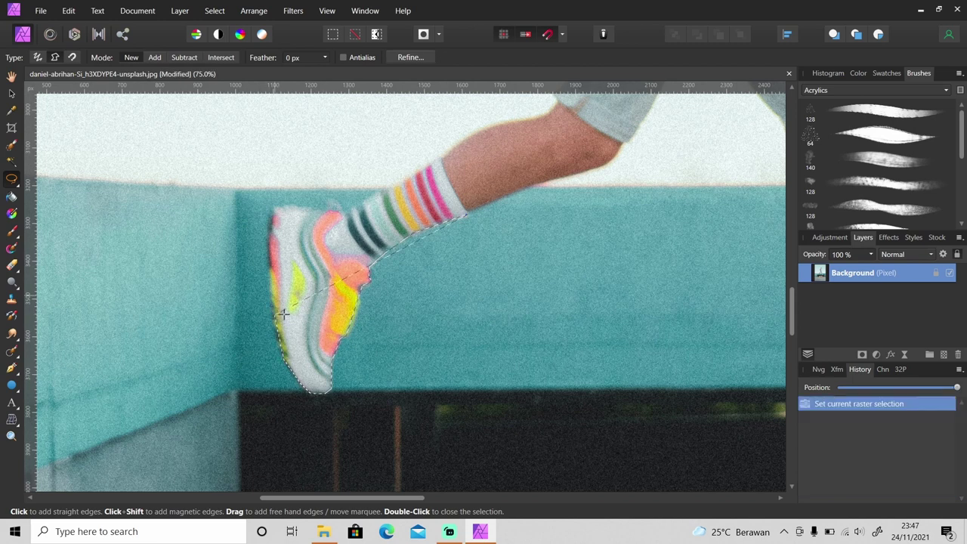
In add mode, outline the trailing shoe's outer edge, the top of the sock and the calf up to the shorts hem.
left_click(159, 57)
left_click(282, 331)
left_click(273, 314)
left_click(271, 243)
left_click(272, 211)
mouse_move(285, 204)
left_mouse_down()
mouse_move(346, 214)
mouse_move(515, 122)
left_mouse_up()
left_click(542, 117)
left_click(559, 105)
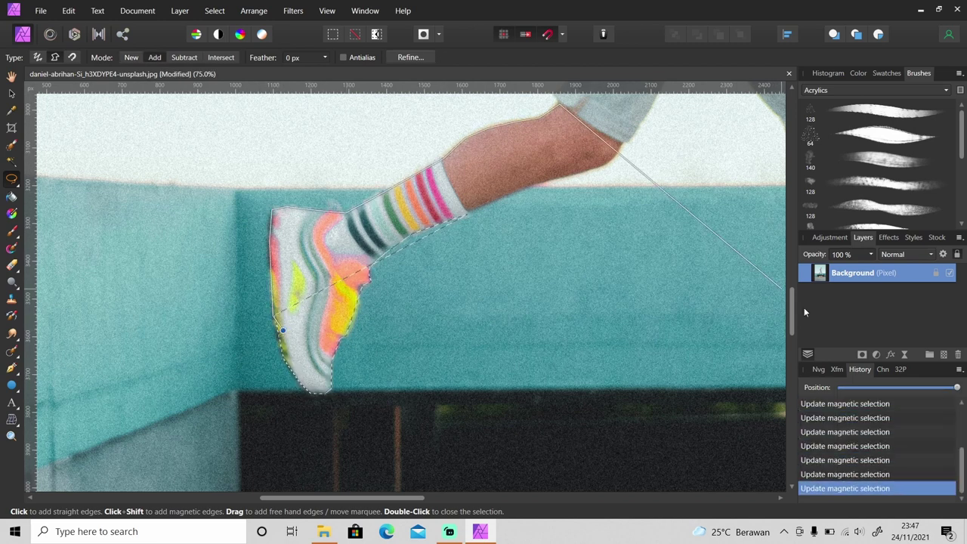
Continue the polygonal outline up the back of the overalls, the tattooed arm and the shoulder to the shirt collar.
left_click_drag(792, 297, 792, 284)
left_click(556, 194)
left_click(568, 181)
left_click(565, 168)
left_click(579, 135)
scroll(585, 130, "up", 5)
left_click_drag(585, 130, 613, 214)
mouse_move(609, 176)
left_mouse_down()
mouse_move(721, 214)
mouse_move(786, 262)
mouse_move(614, 284)
left_mouse_up()
scroll(614, 137, "up", 6)
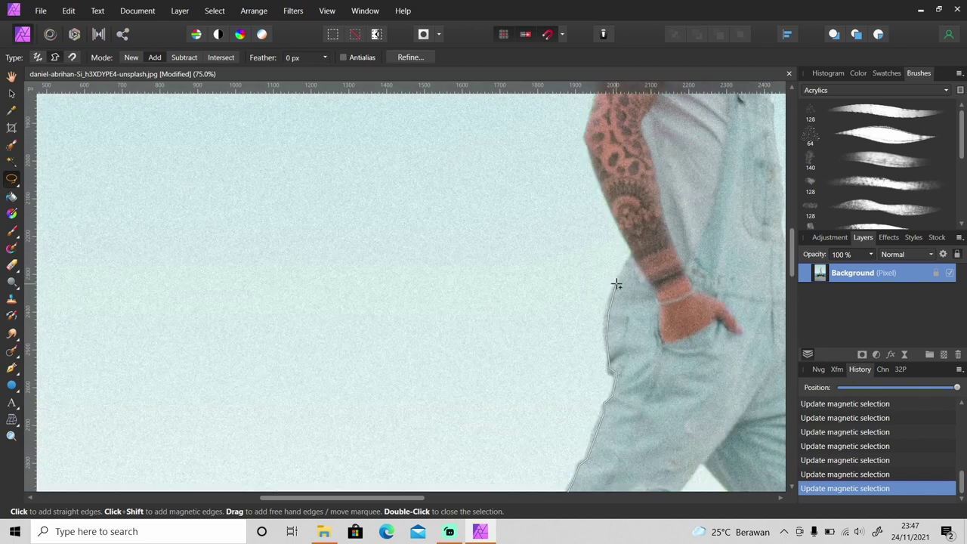
mouse_move(596, 171)
left_mouse_down()
mouse_move(586, 138)
mouse_move(791, 274)
mouse_move(635, 239)
mouse_move(599, 257)
left_mouse_up()
scroll(593, 156, "up", 5)
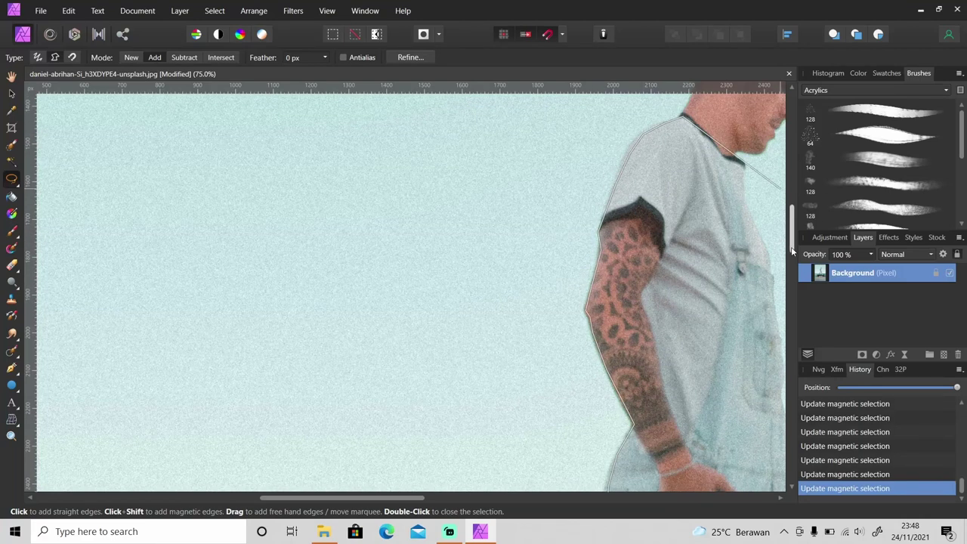
Trace the outline around the man's neck, head and face down to the chin.
scroll(794, 280, "up", 4)
left_click_drag(406, 500, 475, 499)
left_click(523, 134)
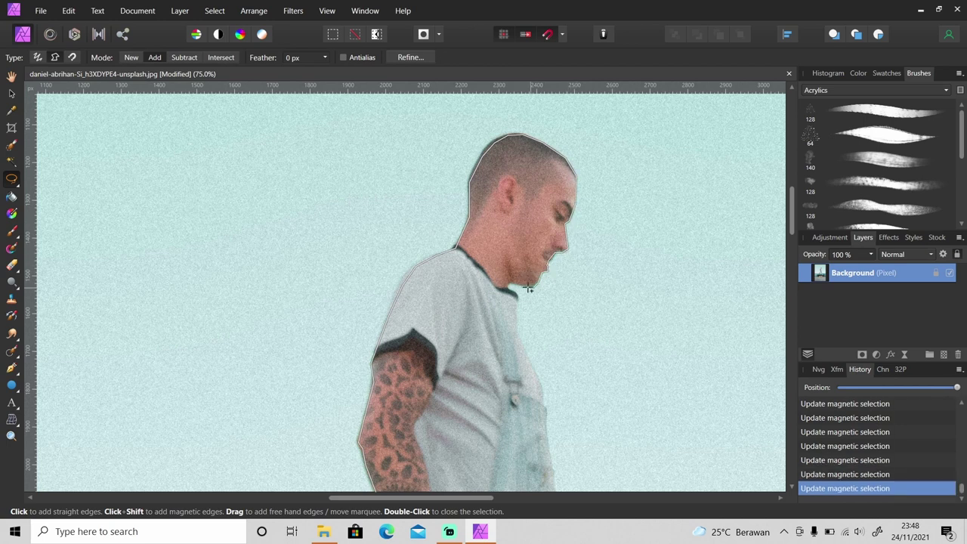
Trace the outline down the chest and front leg, around the leading shoe and up the back of that leg to the shorts hem.
scroll(541, 244, "down", 3)
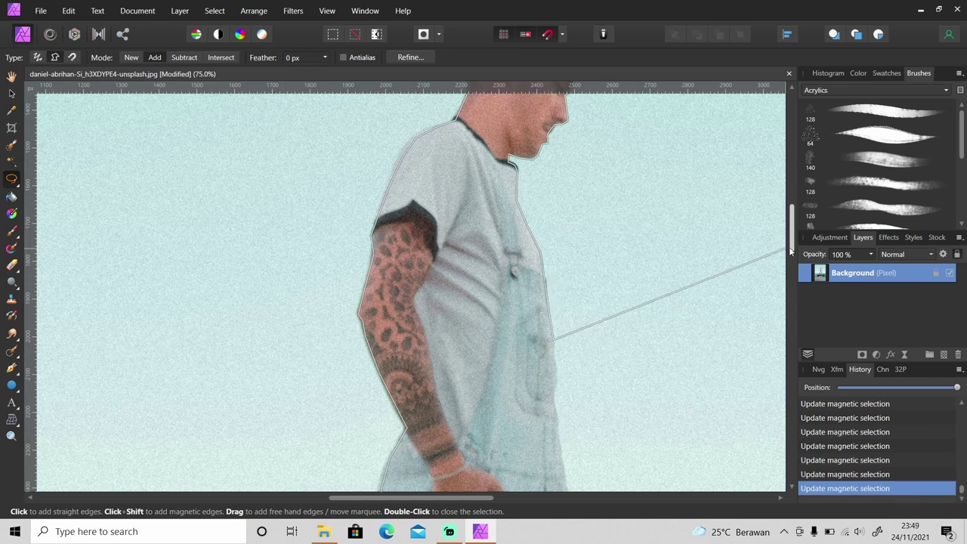
scroll(558, 225, "down", 3)
scroll(567, 223, "down", 3)
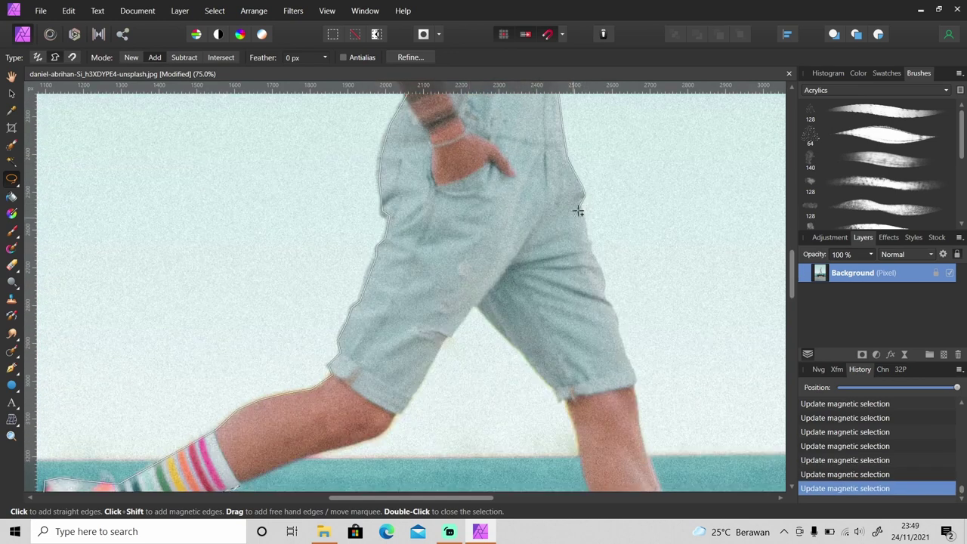
scroll(621, 179, "down", 3)
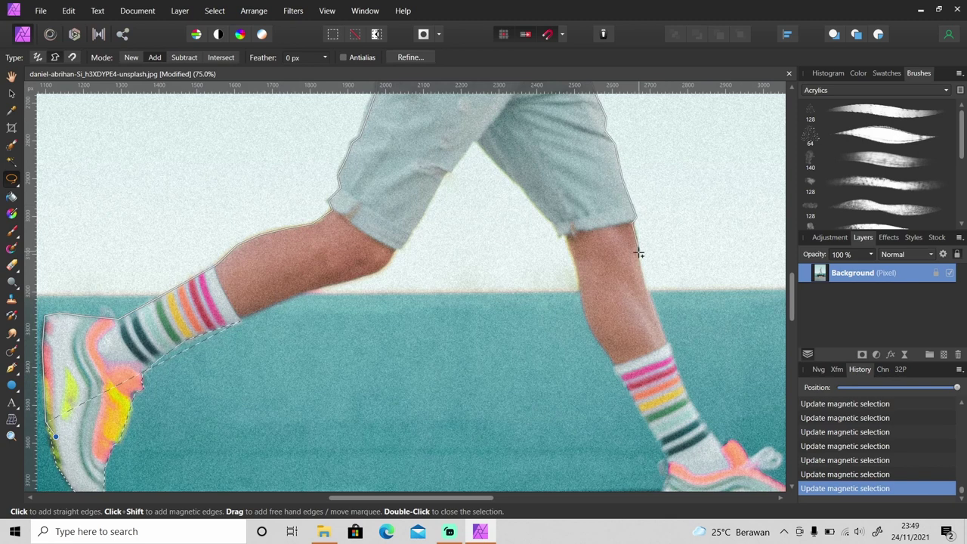
scroll(650, 325, "down", 2)
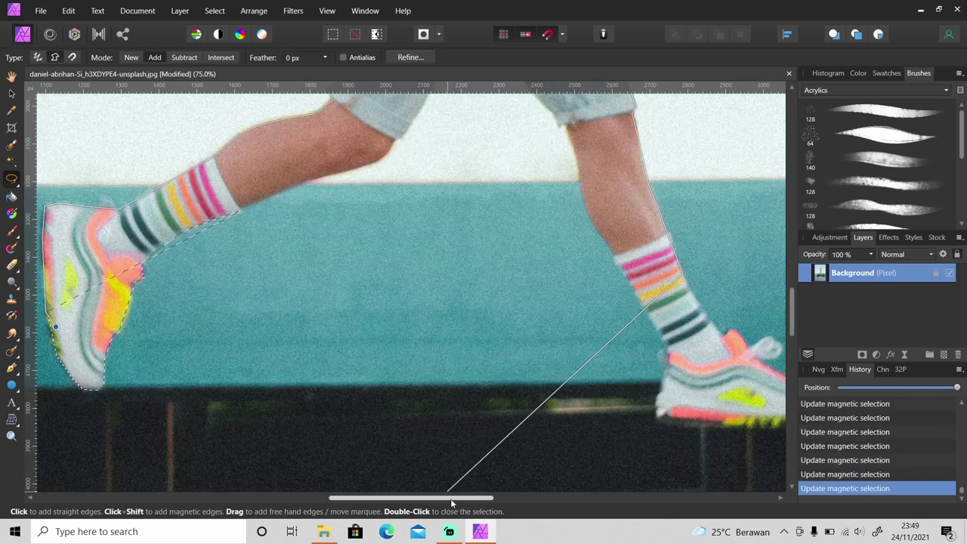
scroll(604, 324, "right", 3)
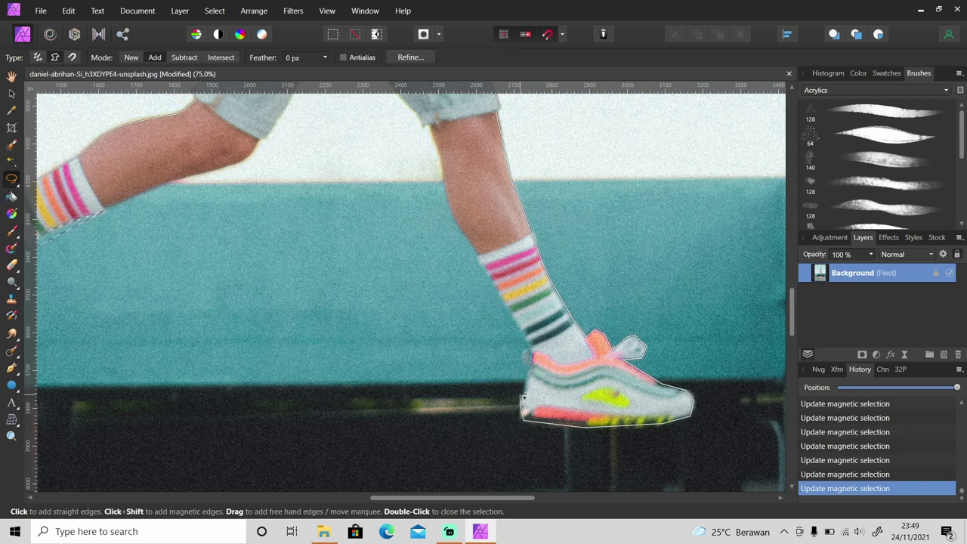
left_click(433, 125)
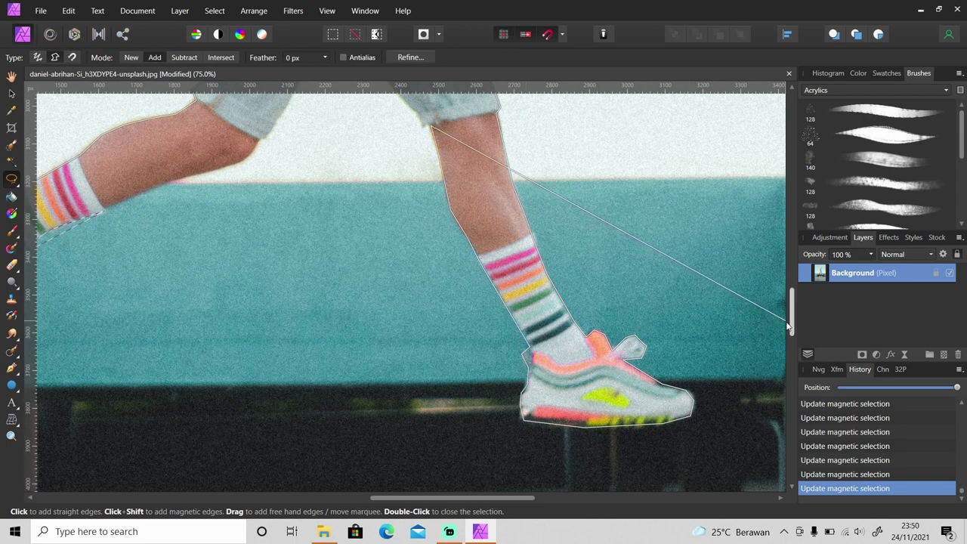
Close the outline along the inner legs and subtract the excess area beneath the trailing sock from the selection.
left_click_drag(791, 323, 791, 303)
left_click_drag(484, 499, 373, 499)
left_click(260, 358)
left_click(212, 473)
left_click(398, 358)
left_click(421, 362)
left_click(421, 362)
double_click(443, 389)
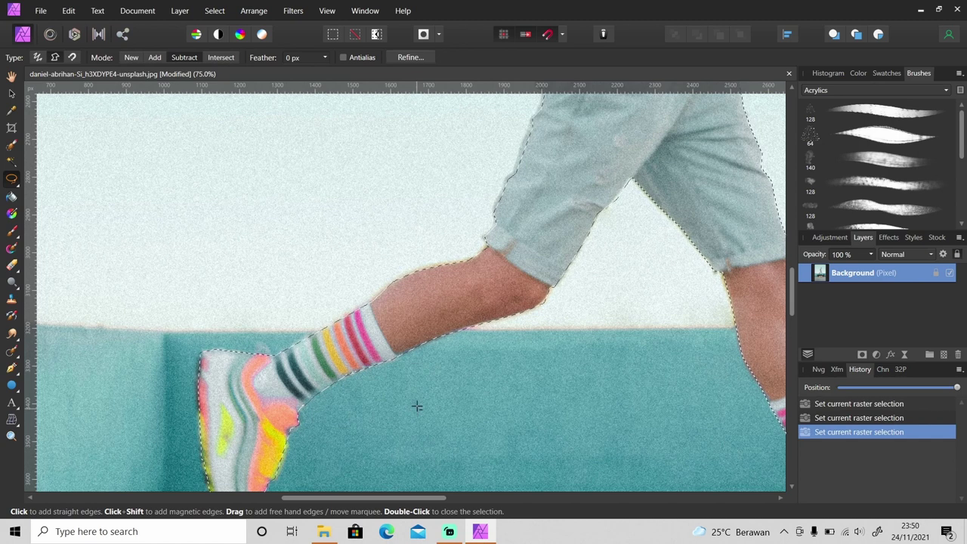
Mask the Background layer with the selection to isolate the man and clear the selection.
key("z")
left_click(460, 383, "alt")
left_click(460, 383, "alt")
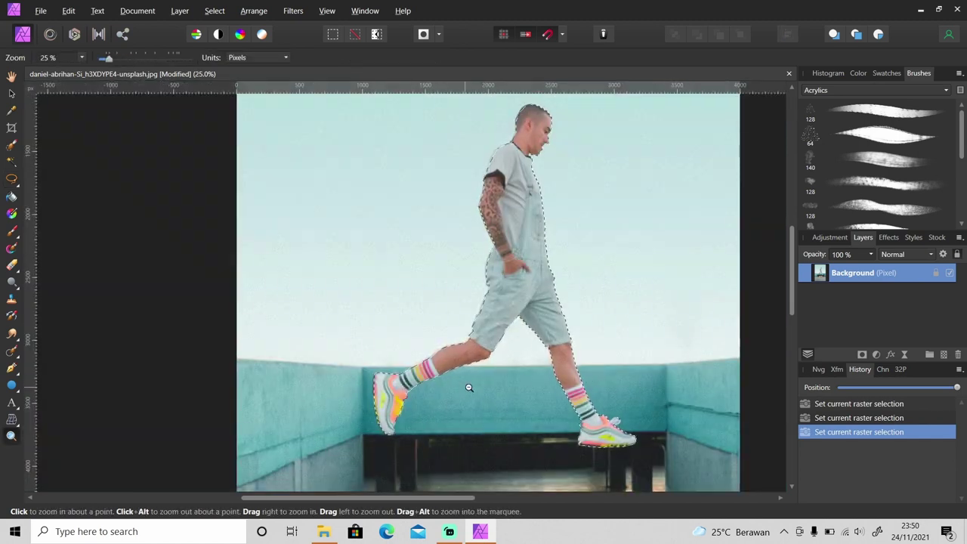
left_click(565, 373, "alt")
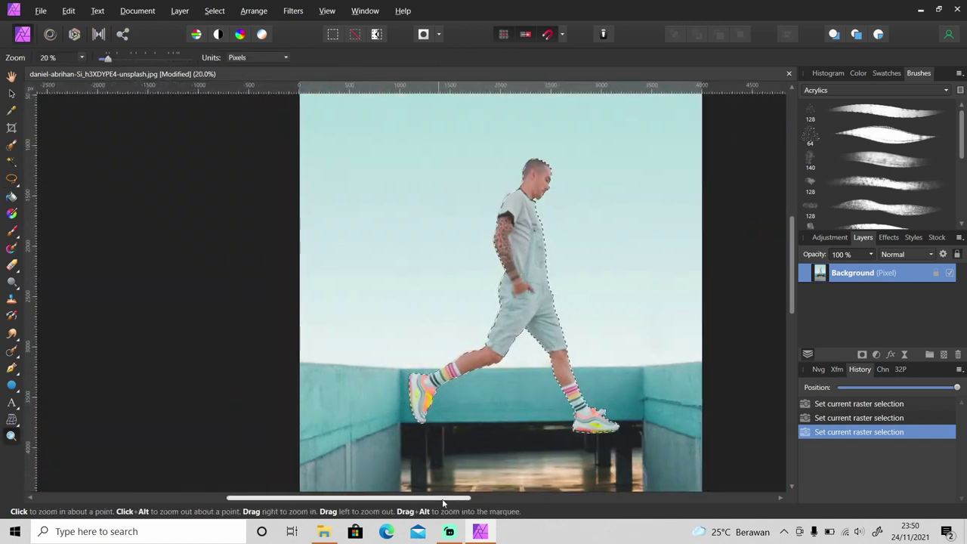
left_click_drag(443, 499, 467, 500)
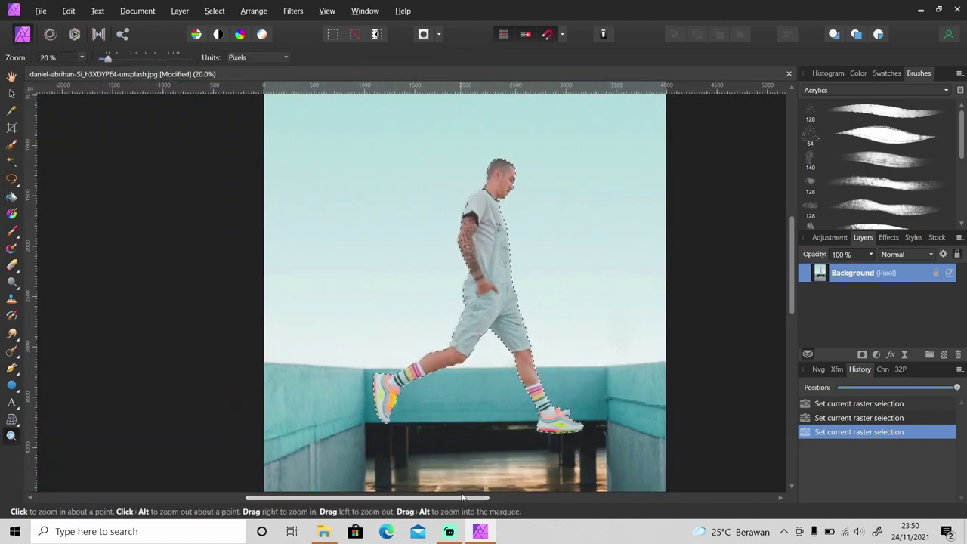
left_click(863, 353)
key("ctrl+d")
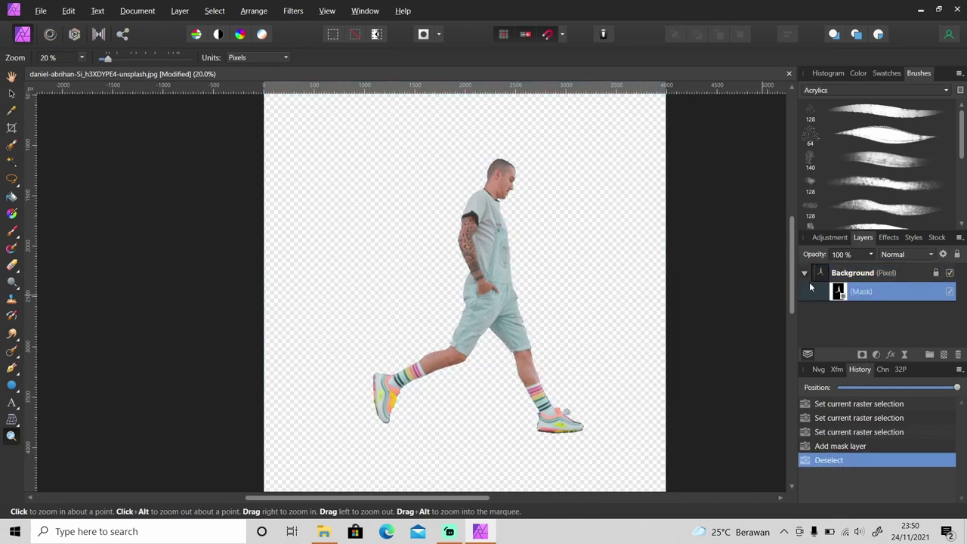
Duplicate the masked Background layer and rename the lower one Backup.
left_click(805, 274)
left_click(877, 278)
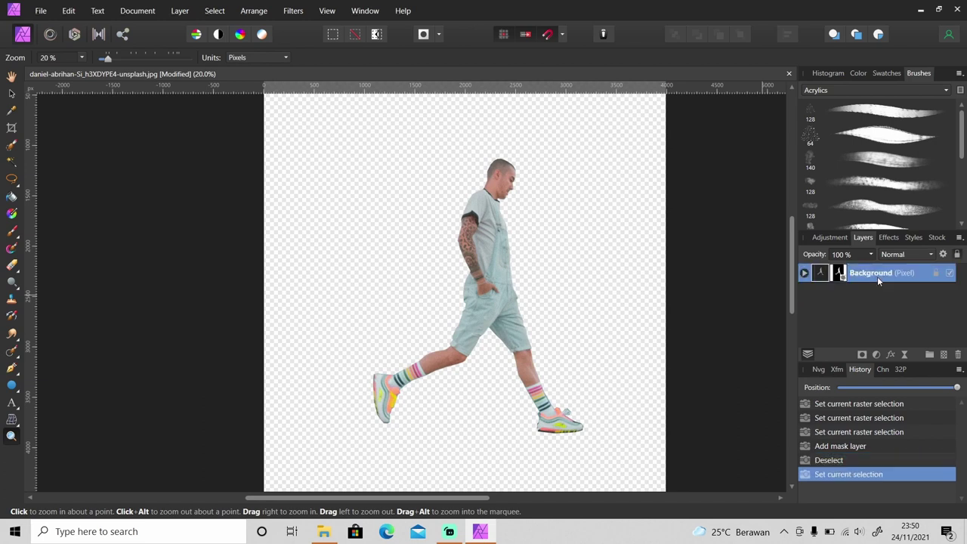
key("ctrl+j")
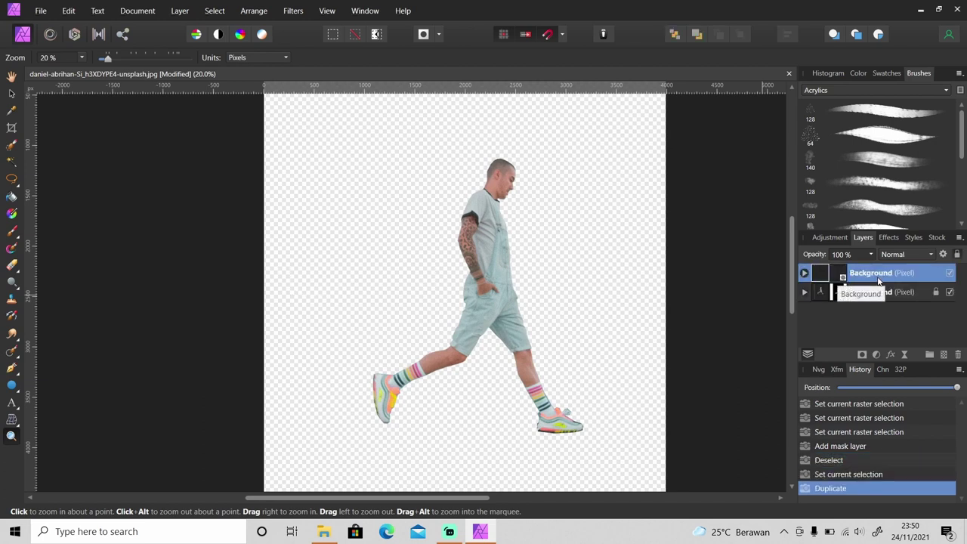
left_click(878, 294)
type("Backup")
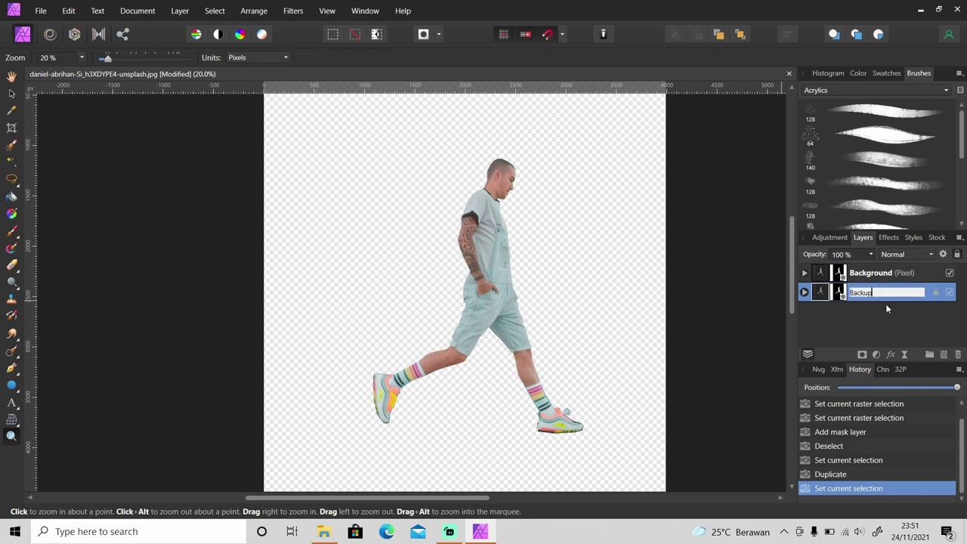
key("Return")
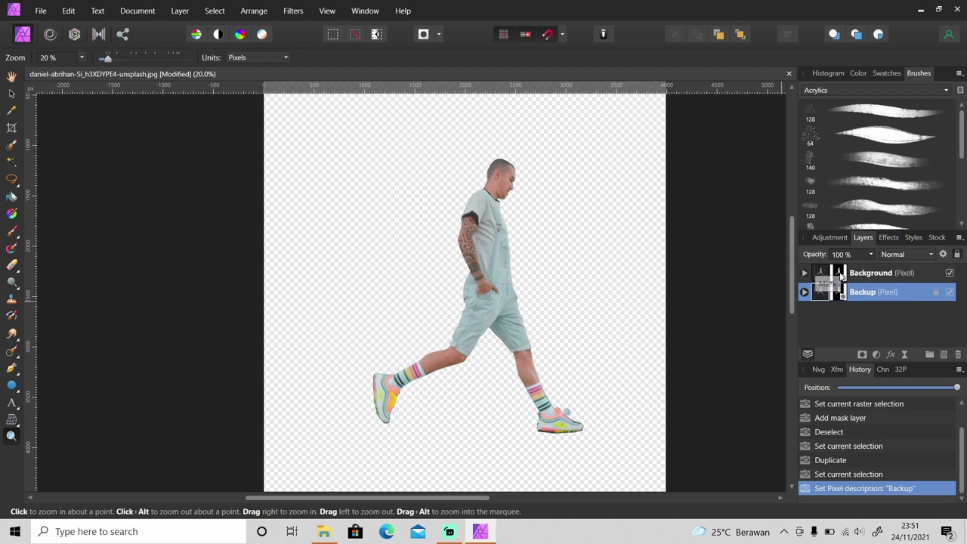
Release the mask from the upper Background layer and merge it down into that layer.
right_click(837, 272)
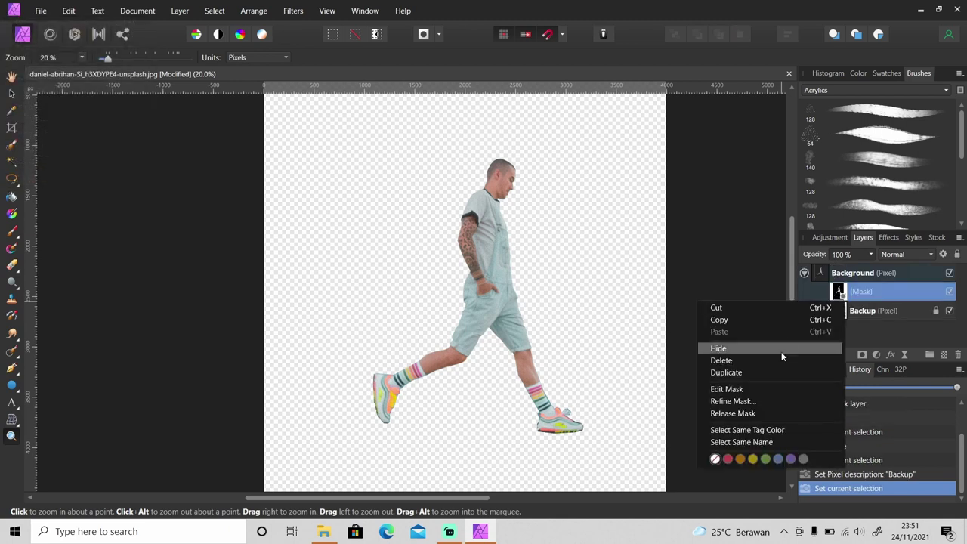
left_click(786, 413)
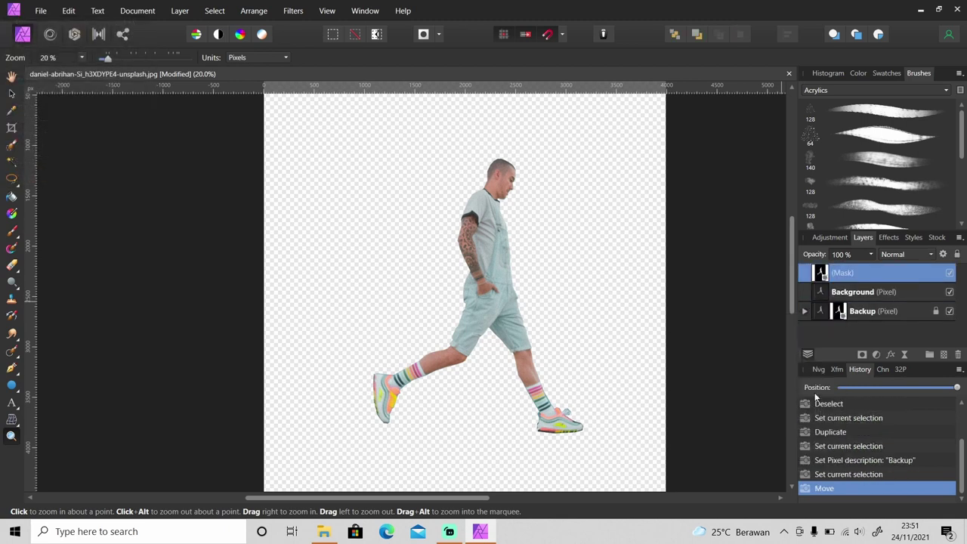
right_click(861, 279)
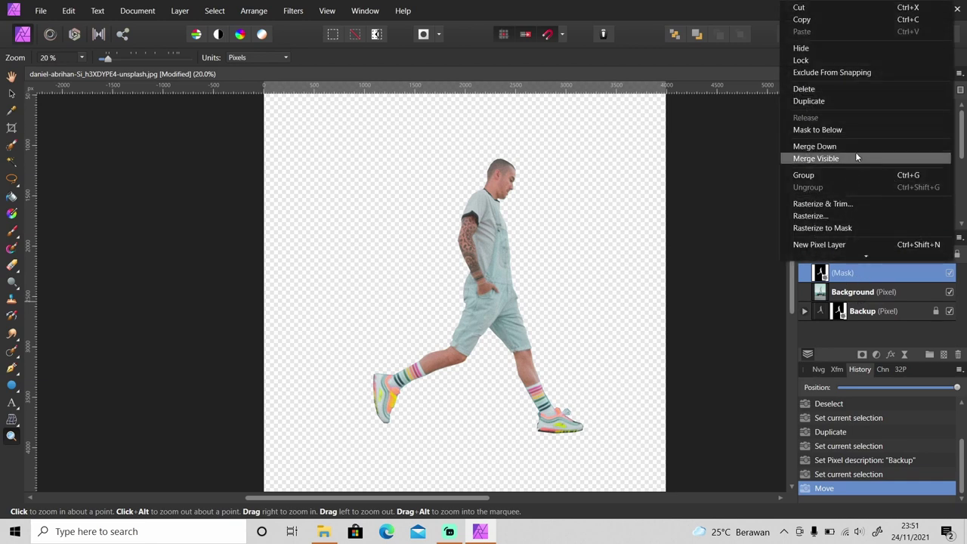
left_click(857, 147)
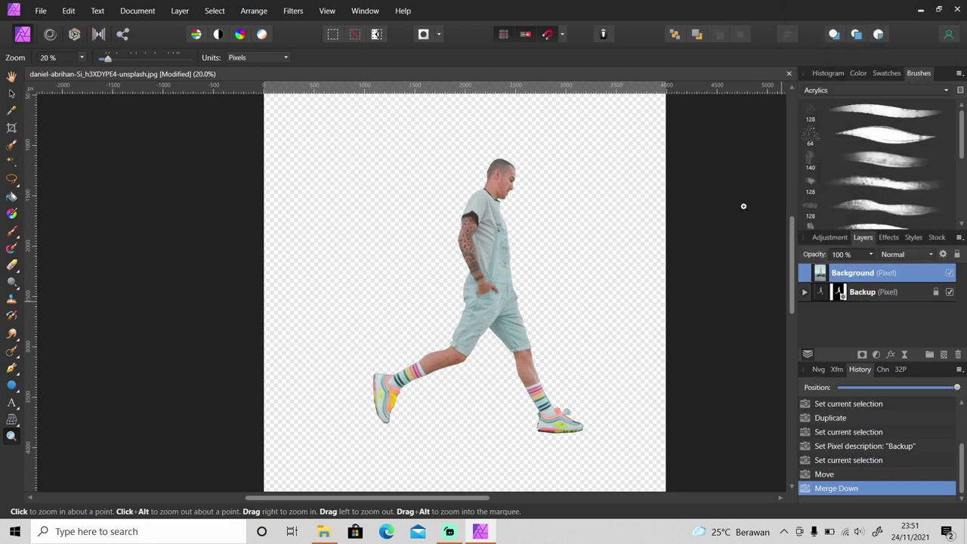
Resize the canvas to 6000 × 5000 px with a centre anchor.
left_click(412, 313, "alt")
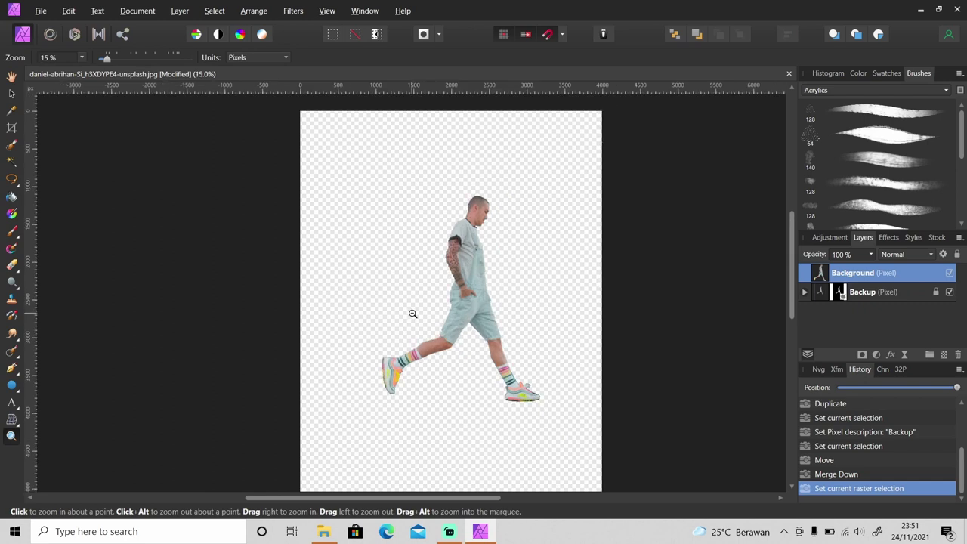
left_click(137, 10)
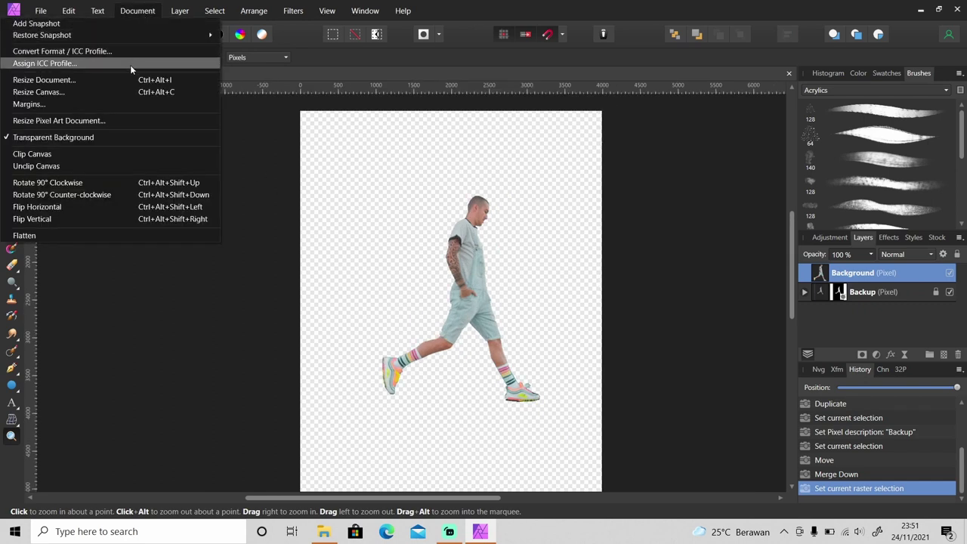
left_click(130, 93)
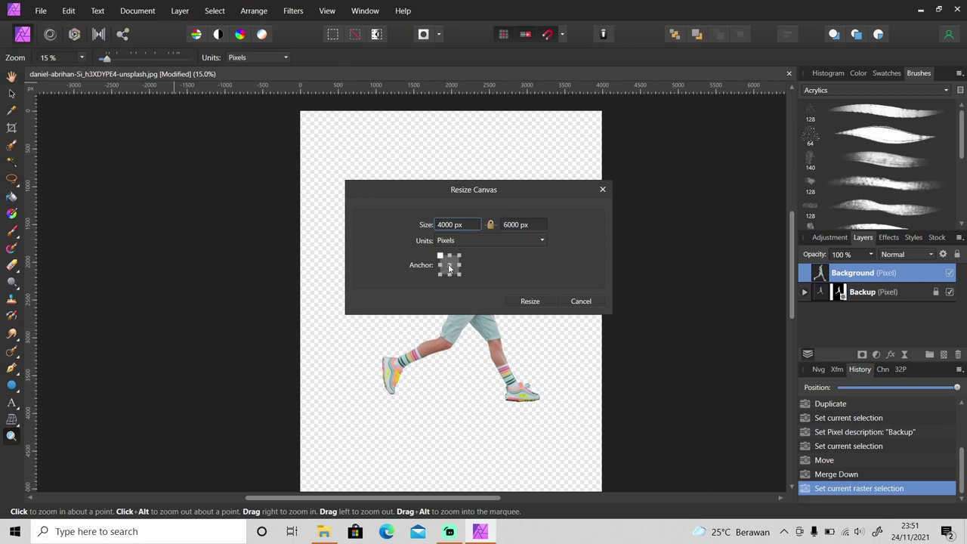
double_click(460, 225)
type("6000")
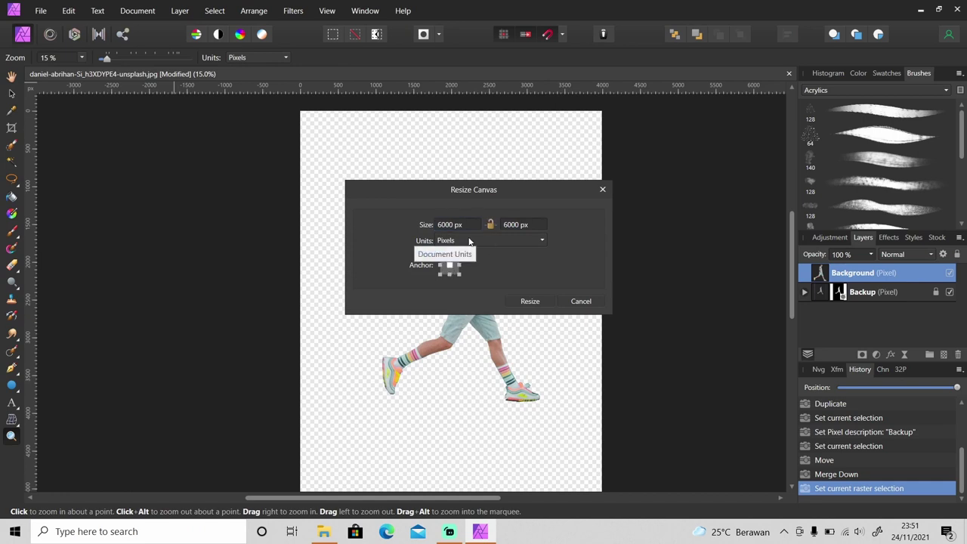
double_click(512, 225)
type("5000")
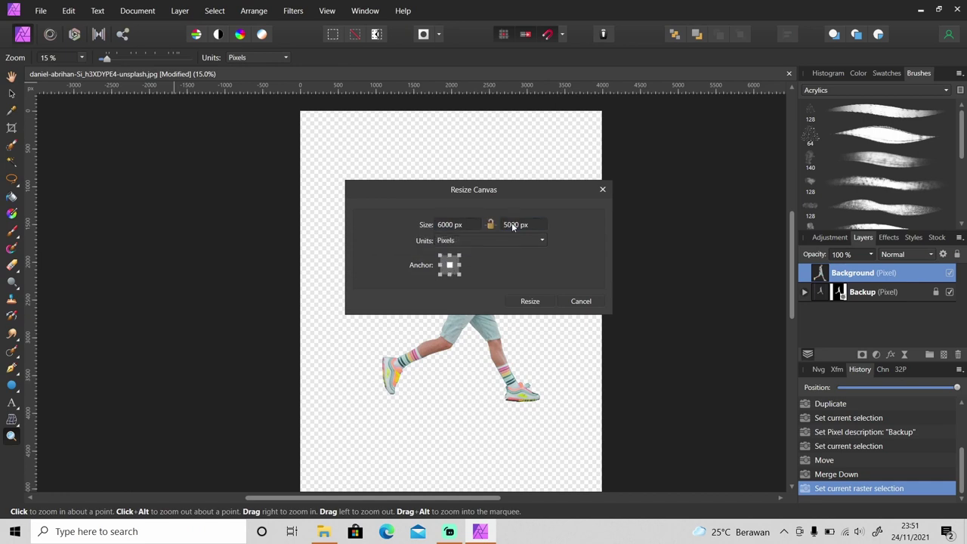
left_click(529, 302)
Move the cut-out man toward the right half of the canvas and hide the Backup layer.
key("v")
left_click_drag(434, 323, 504, 360)
left_click(950, 292)
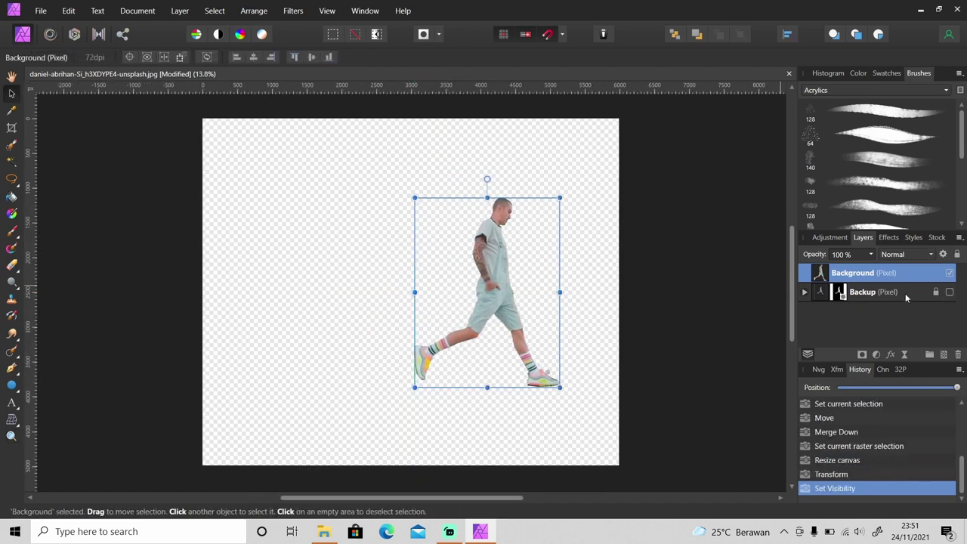
Add a new pixel layer directly above Backup and fill it with white.
left_click(907, 297)
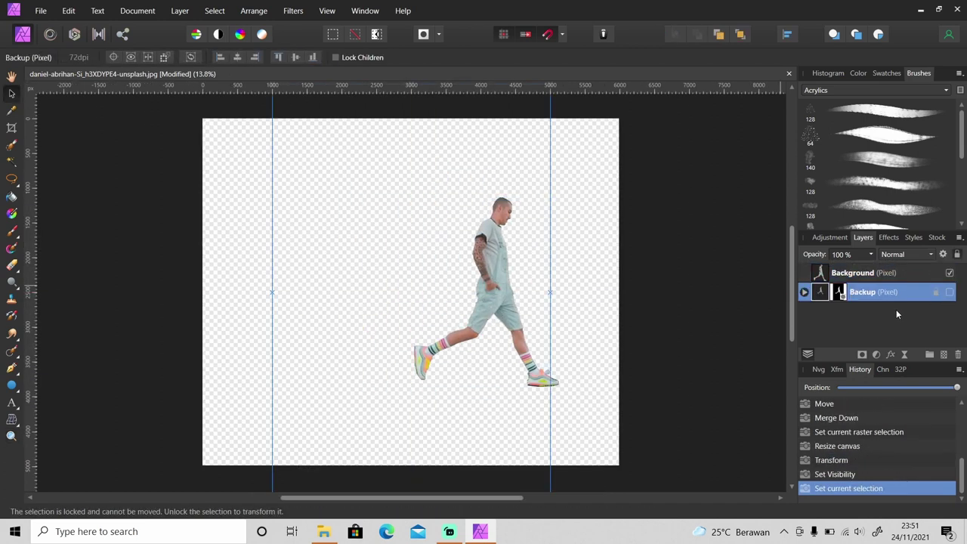
left_click(944, 355)
key("g")
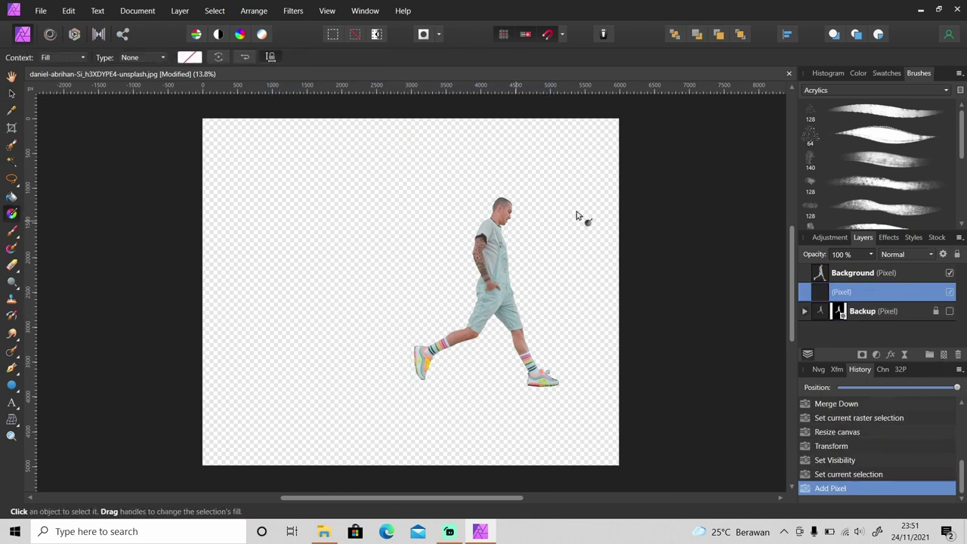
left_click(863, 77)
left_click_drag(874, 139, 861, 185)
Add a Gradient Overlay effect to the white layer, using the Elliptical type with the gradient reversed.
left_click(891, 354)
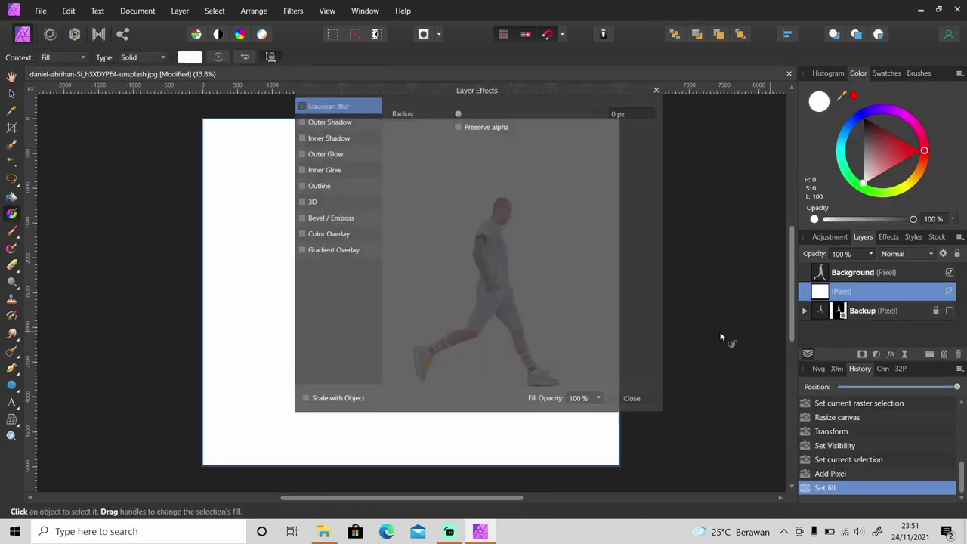
left_click_drag(478, 86, 750, 124)
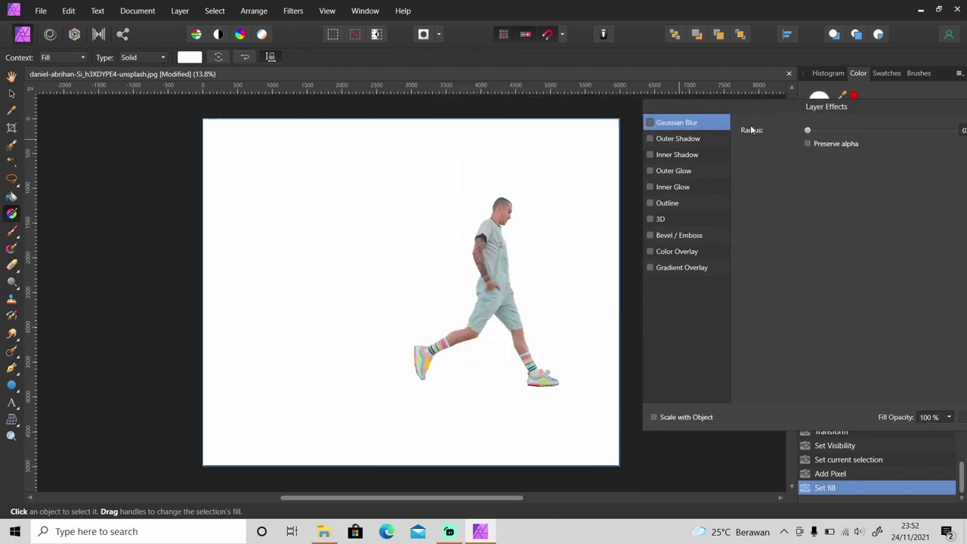
left_click(650, 267)
left_click(681, 268)
left_click(840, 159)
left_click(824, 186)
left_click(832, 190)
left_click(784, 306)
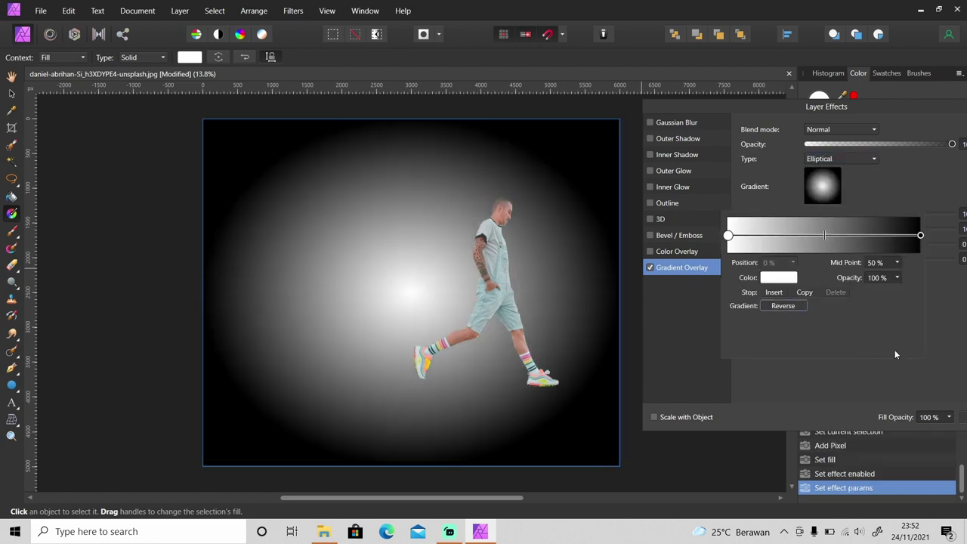
Set the gradient overlay's Scale X to 400% and enlarge its Scale Y to soften the background vignette.
left_click_drag(861, 110, 810, 94)
left_click_drag(792, 198, 901, 198)
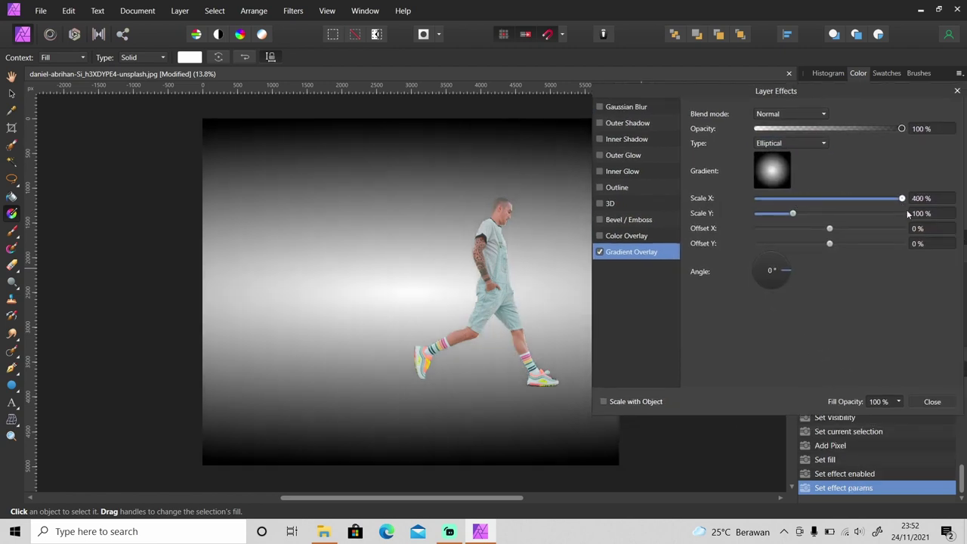
left_click_drag(792, 214, 881, 229)
left_click(932, 401)
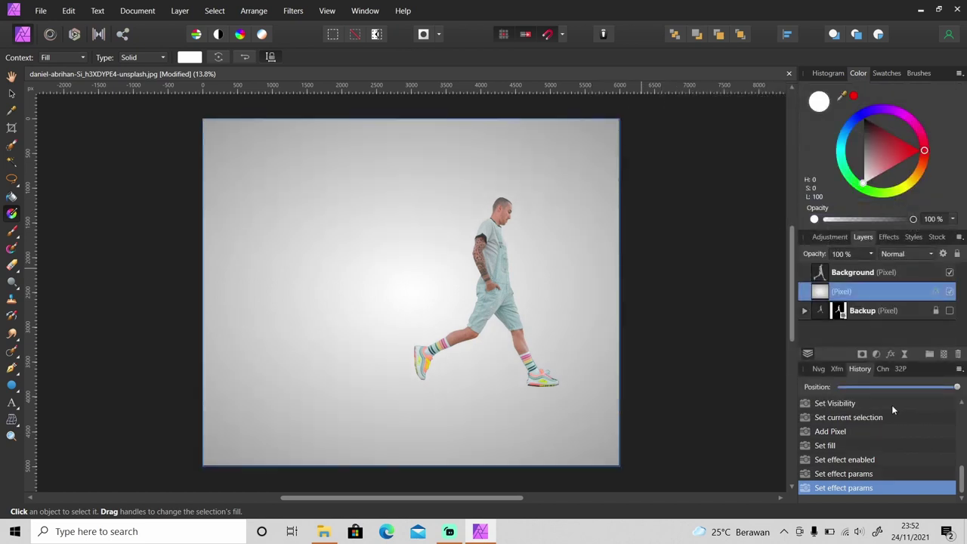
On the man's layer, marquee-select a very narrow vertical strip from the top of his head to his collar.
left_click(860, 277)
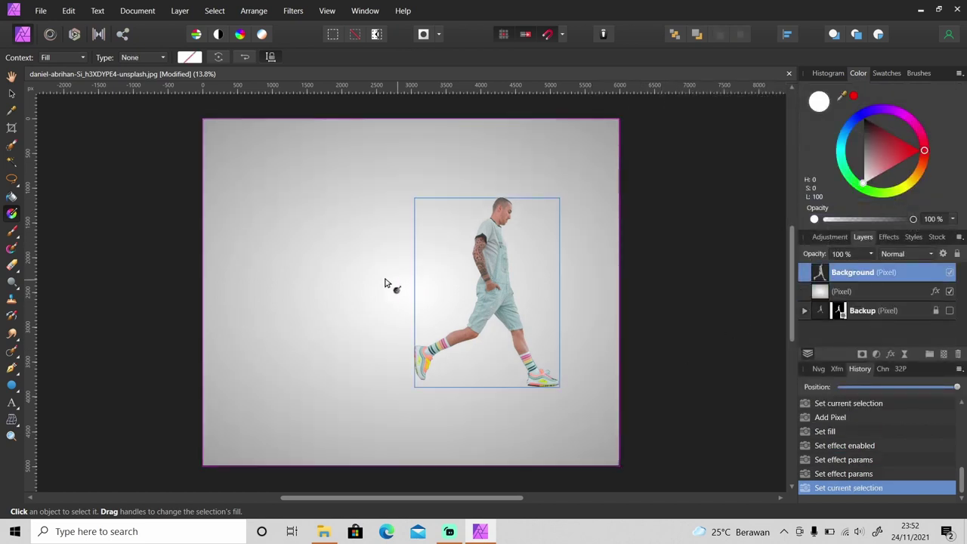
key("m")
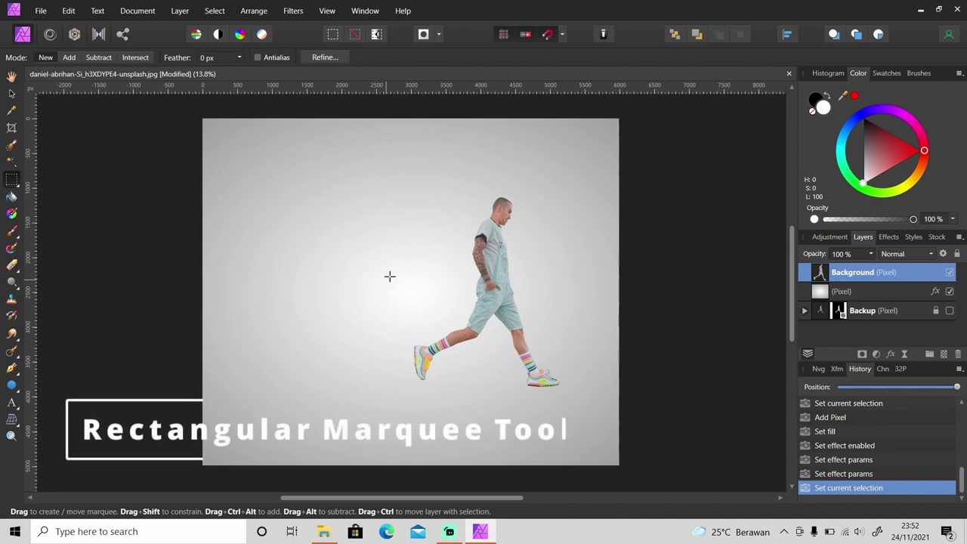
key("z")
left_click(496, 207)
left_click(495, 209)
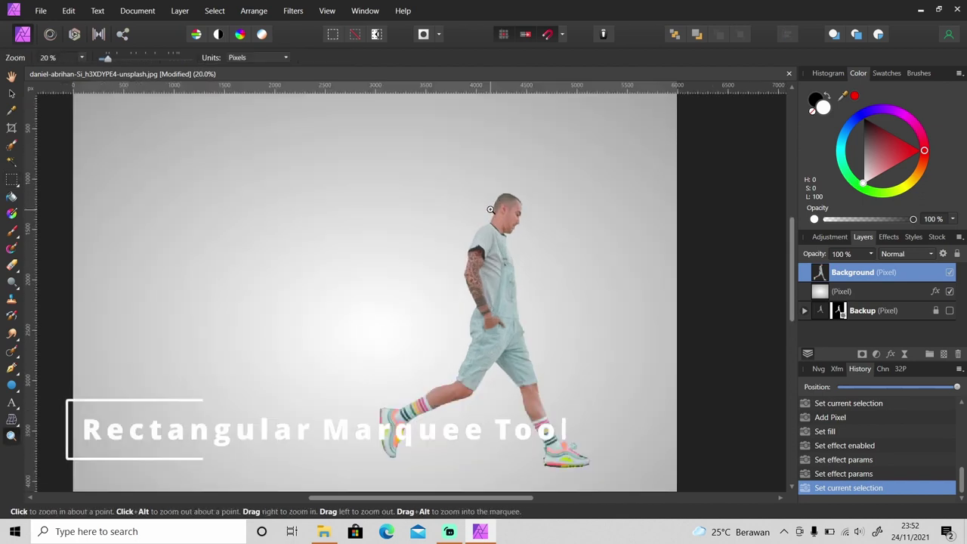
left_click(493, 210)
left_click(493, 212)
left_click(495, 215)
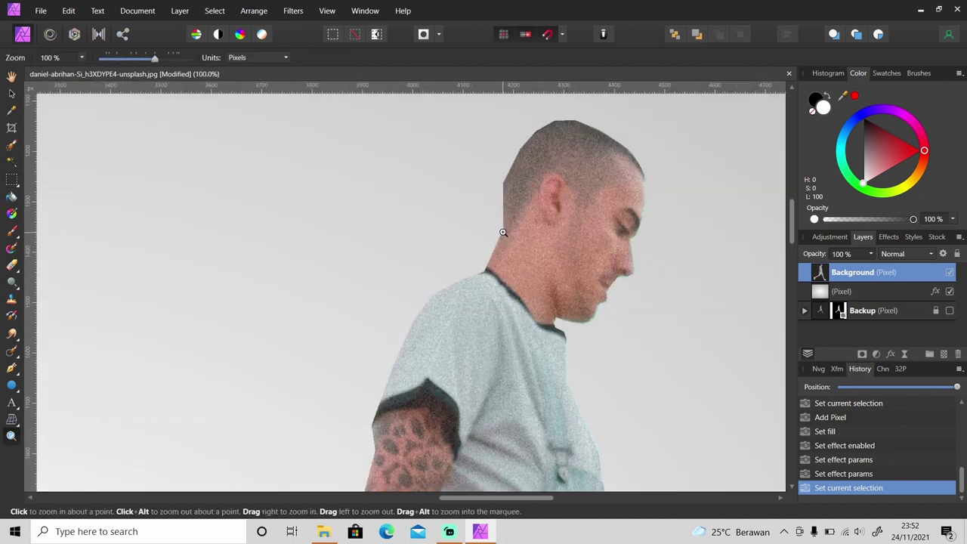
key("m")
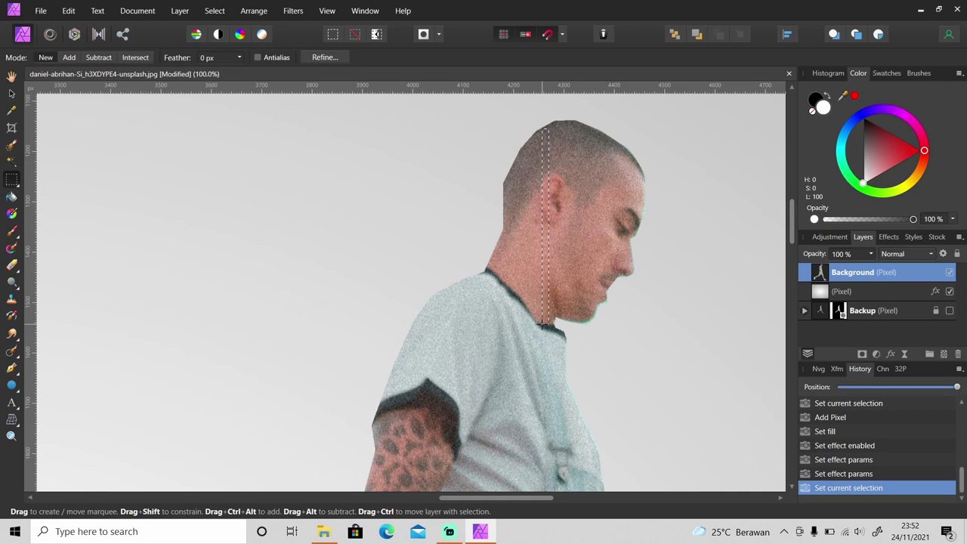
left_click_drag(544, 326, 543, 325)
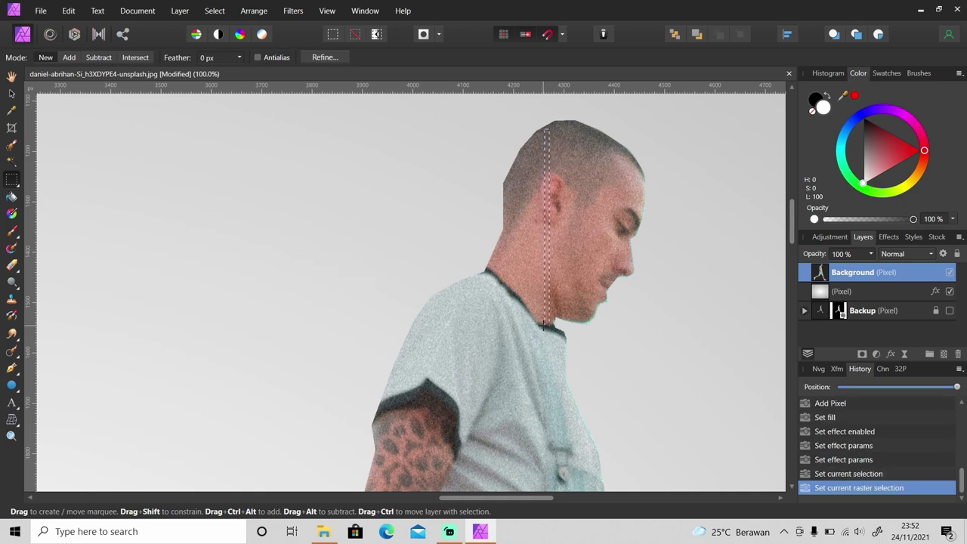
Duplicate the selected head strip onto its own layer and stretch it far to the left and slightly to the right.
key("ctrl+j")
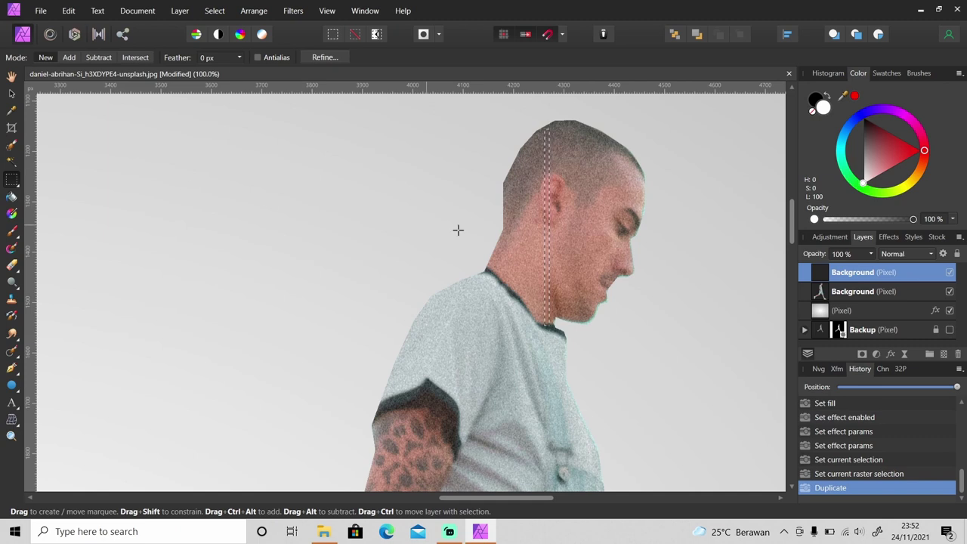
key("v")
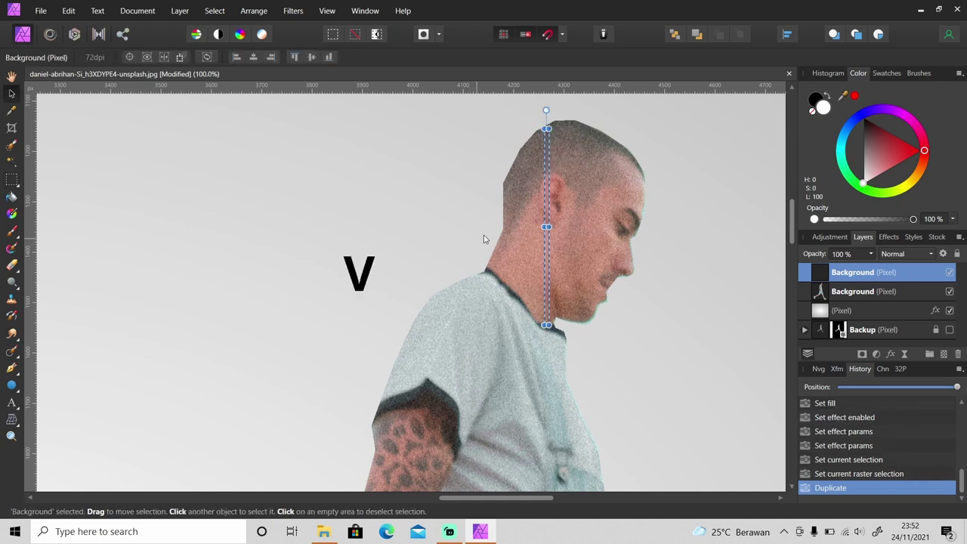
mouse_move(543, 226)
left_mouse_down()
mouse_move(353, 226)
mouse_move(74, 244)
left_mouse_up()
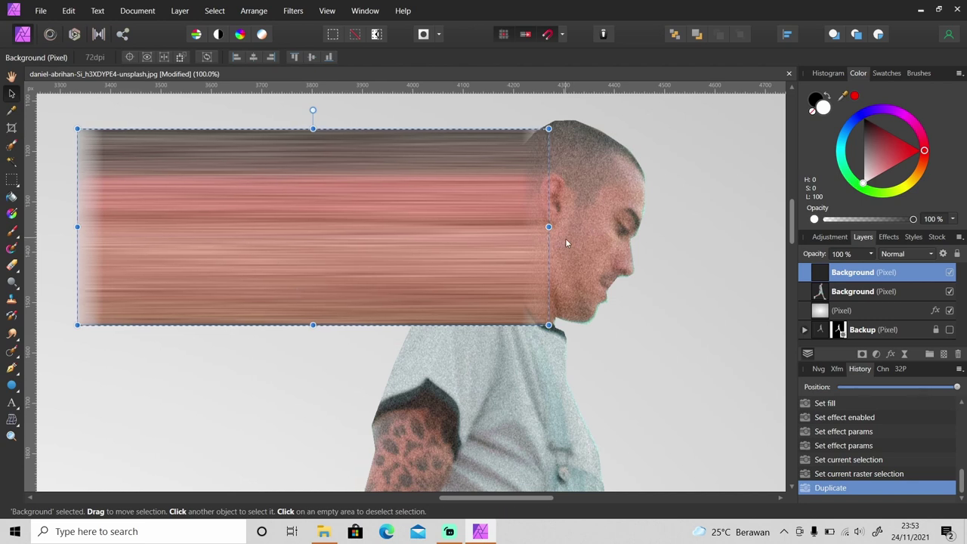
left_click_drag(548, 228, 569, 228)
Clear the selection and move the stretched head strip's layer directly below the man's layer.
key("z")
left_click(537, 321, "alt")
left_click(538, 324, "alt")
key("ctrl+d")
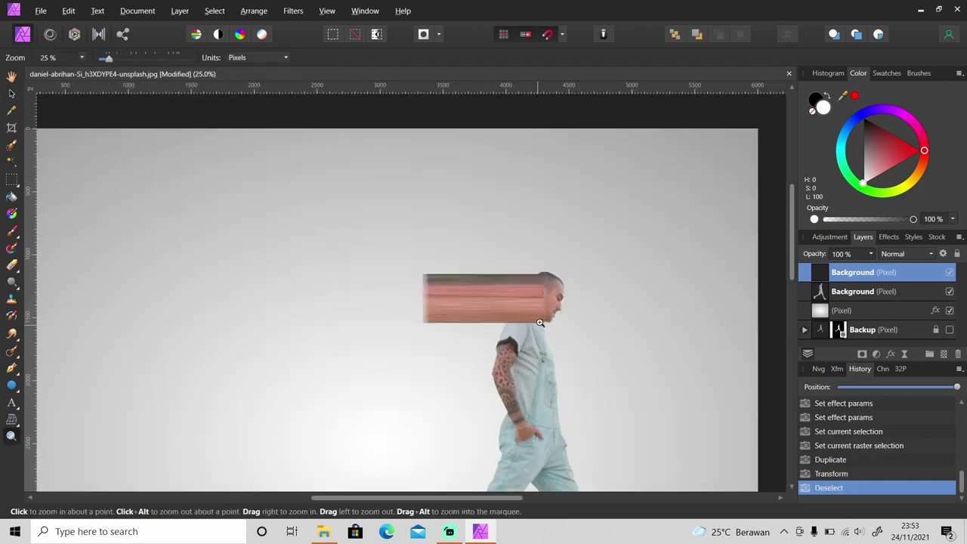
left_click_drag(867, 273, 866, 301)
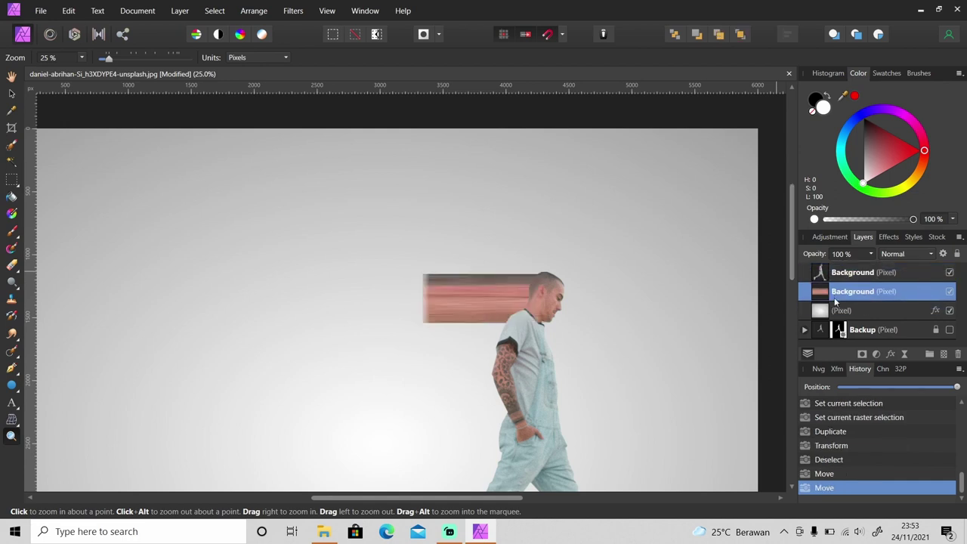
Marquee-select a very narrow vertical strip of the man's shirt from the shoulder to below the sleeve.
left_click_drag(793, 270, 793, 302)
left_click(515, 217)
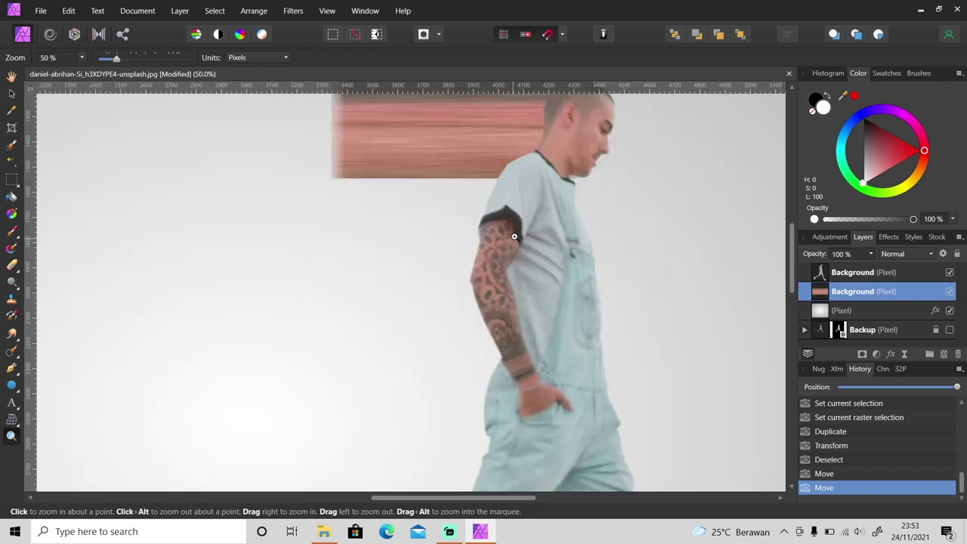
left_click(517, 220)
key("m")
left_click_drag(547, 105, 548, 257)
Duplicate the shirt strip onto its own layer, stretch it to the left beneath the man's layer, and clear the selection.
key("ctrl+j")
key("v")
left_click_drag(544, 183, 199, 211)
left_click_drag(862, 274, 863, 302)
left_click(850, 278)
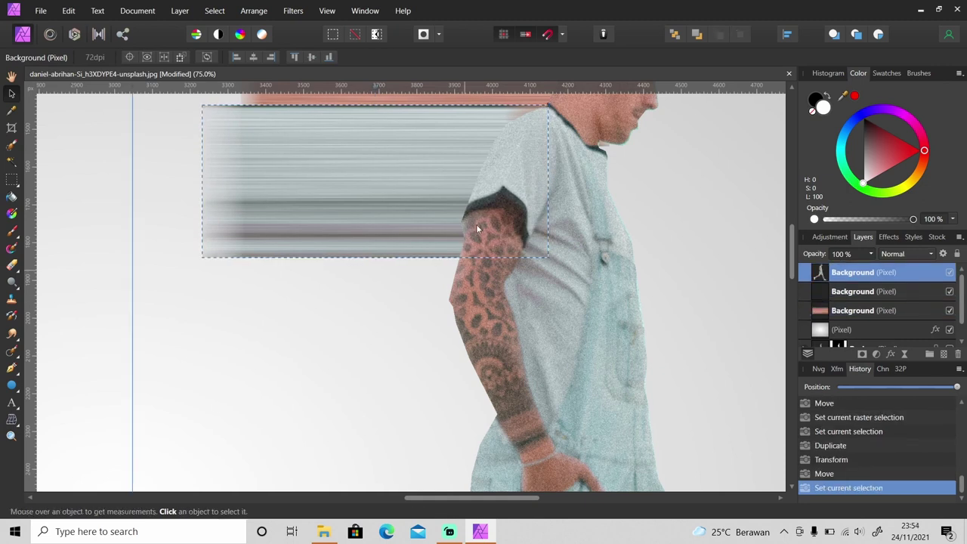
key("ctrl+d")
Copy a narrow vertical strip of the tattooed arm onto its own layer and stretch it to the left.
key("b")
key("m")
left_click_drag(482, 369, 483, 377)
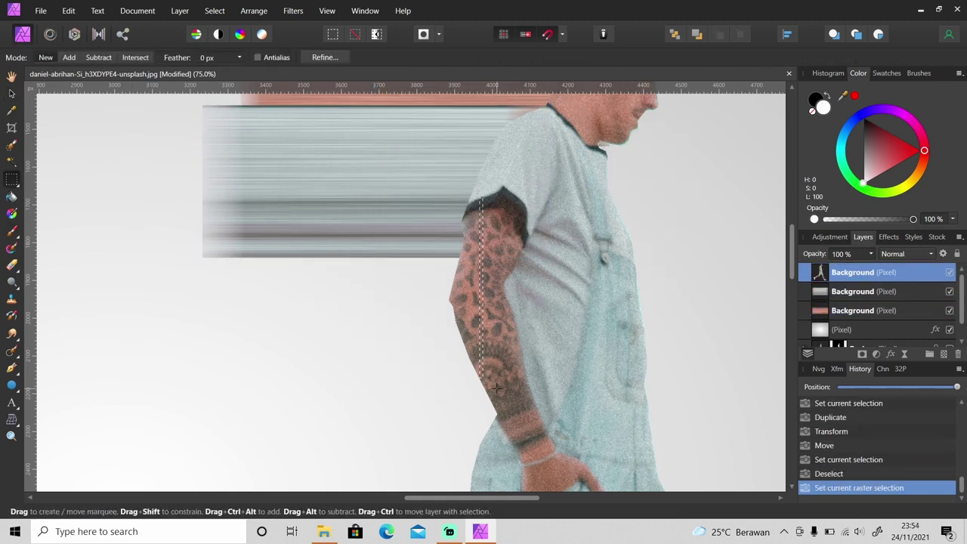
key("ctrl+j")
key("ctrl+d")
key("v")
left_click_drag(474, 287, 191, 278)
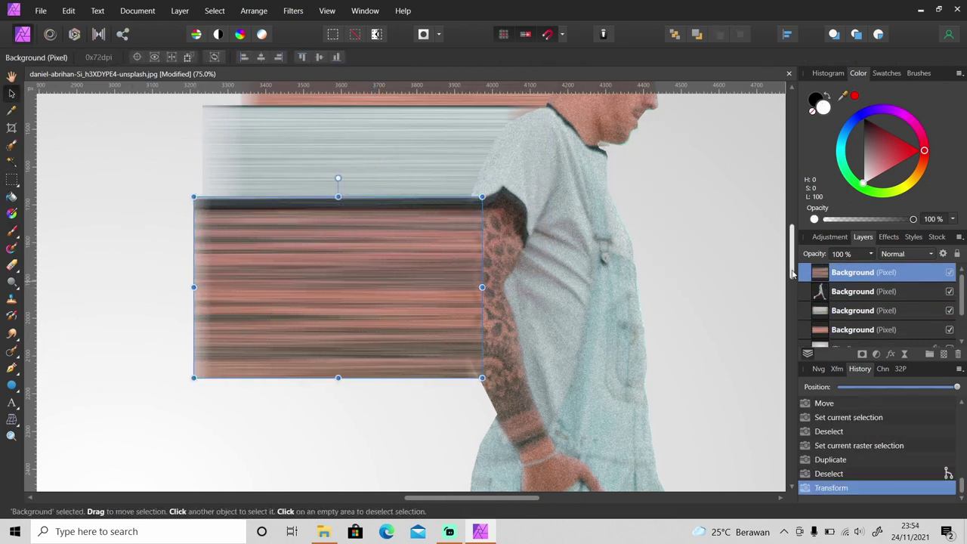
Move the stretched arm strip below the man's layer, extend it slightly to the right, and reselect the man.
left_click_drag(793, 262, 793, 274)
left_click_drag(854, 272, 862, 304)
left_click_drag(484, 225, 507, 224)
left_click(563, 234)
Copy a narrow vertical strip from the forearm down through the shorts onto its own layer and stretch it to the left.
left_click_drag(793, 278, 794, 281)
scroll(455, 257, "down", 2)
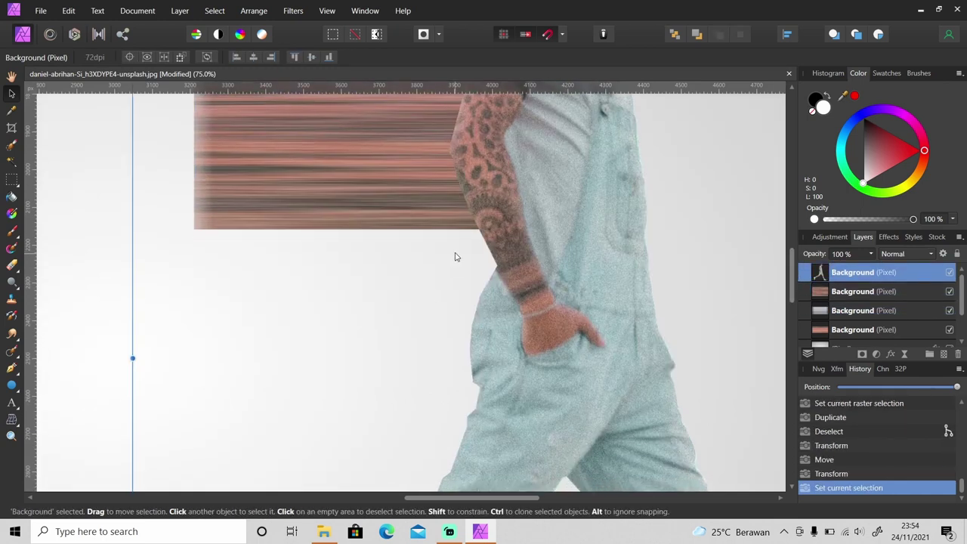
key("m")
left_click_drag(511, 203, 503, 355)
scroll(505, 453, "down", 5)
key("ctrl+j")
key("v")
left_click_drag(501, 185, 184, 185)
Clear the selection, move the stretched forearm-and-shorts strip below the man's layer, and adjust its width.
left_click_drag(792, 305, 791, 288)
key("ctrl+d")
left_click_drag(854, 273, 857, 302)
left_click_drag(511, 285, 349, 308)
Copy a narrow strip of the rear leg below the shorts, stretch it to the left, and place it beneath the man.
key("z")
left_click(664, 302, "alt")
scroll(668, 302, "down", 3)
left_click(863, 273)
key("m")
key("ctrl+j")
key("v")
left_click_drag(426, 287, 427, 285)
left_click_drag(853, 273, 854, 303)
key("ctrl+d")
Copy a narrow strip of the rear sock, stretch it to the left beneath the man, and reselect the man's layer.
left_click(529, 319)
key("m")
mouse_move(414, 326)
left_mouse_down()
mouse_move(417, 366)
mouse_move(235, 345)
left_mouse_up()
key("ctrl+j")
key("v")
key("ctrl+d")
left_click(335, 396)
key("m")
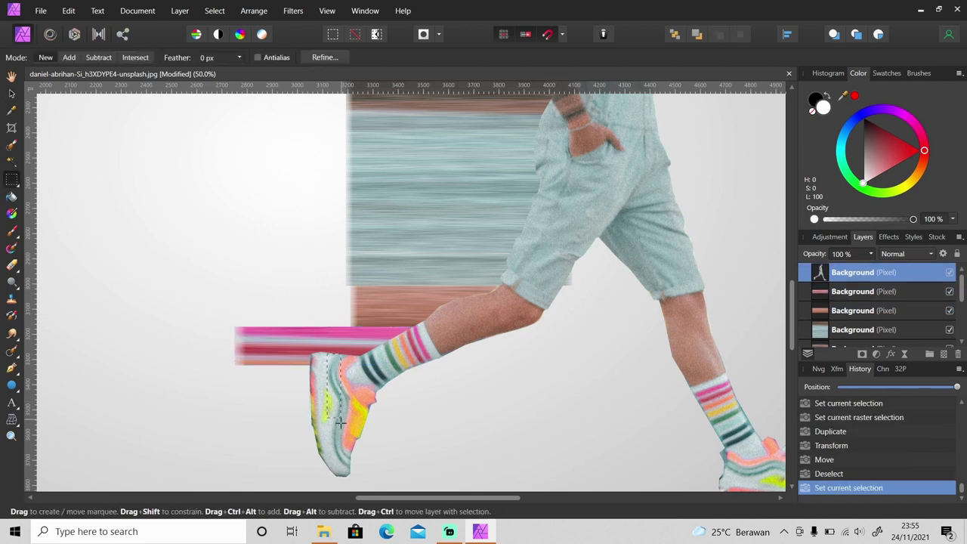
left_click_drag(332, 461, 332, 461)
key("ctrl+j")
key("ctrl+z")
key("ctrl+d")
Copy a narrow vertical strip of the rear shoe, stretch it to the left beneath the man, and clear the selection.
left_click_drag(337, 355, 343, 464)
key("ctrl+j")
key("v")
left_click_drag(337, 407, 85, 407)
left_click_drag(853, 274, 855, 304)
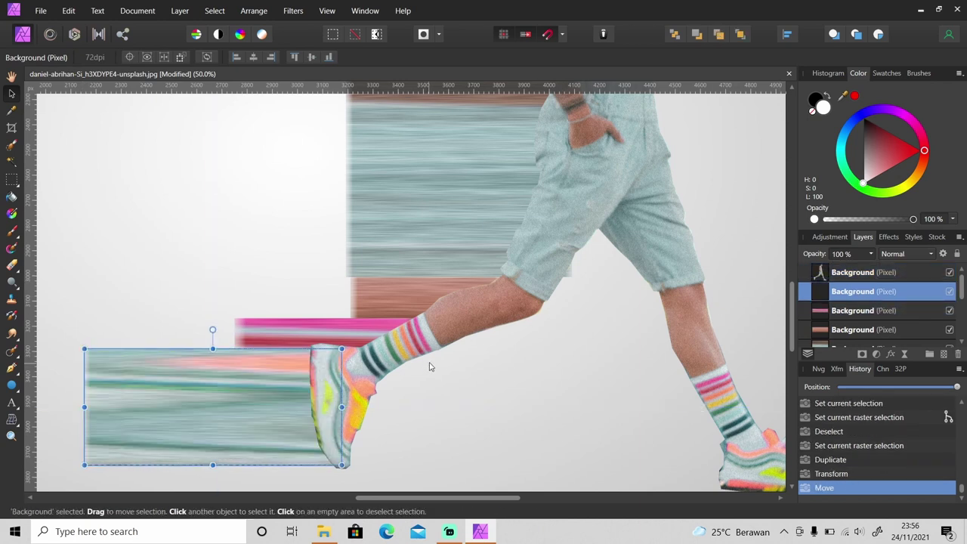
key("ctrl+d")
Stretch the shoe, sock and rear-leg strips past the left edge of the canvas.
key("z")
left_click(439, 341, "alt")
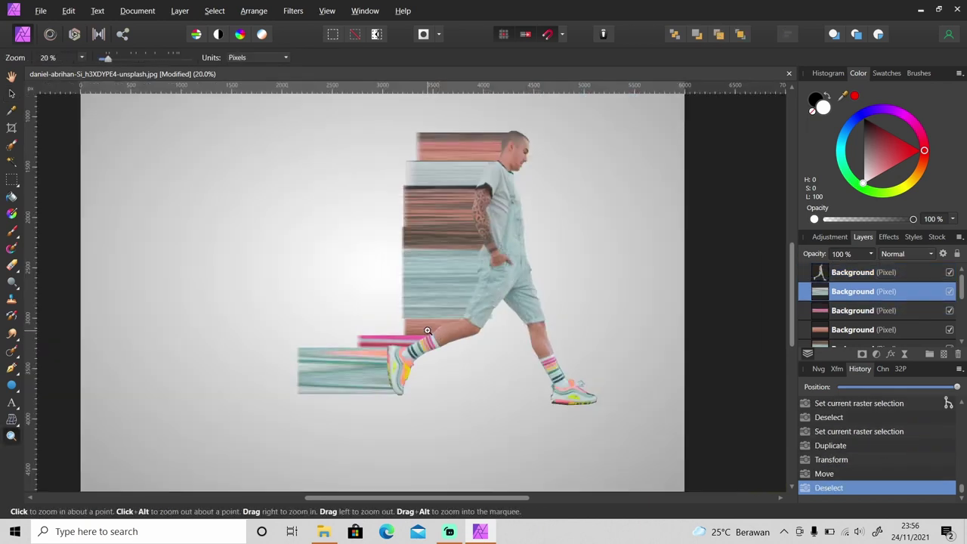
scroll(619, 317, "up", 2)
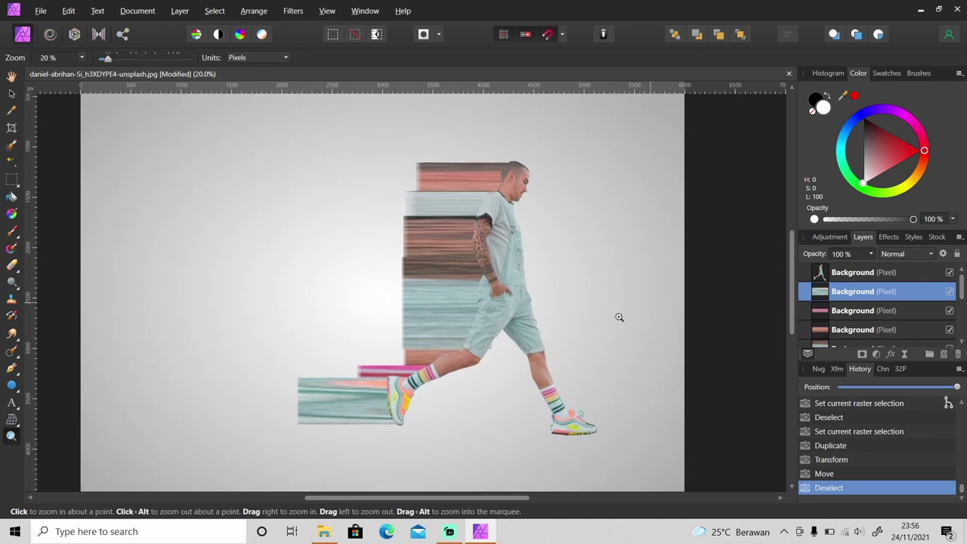
key("v")
left_click_drag(298, 400, 70, 401)
left_click(869, 309)
left_click_drag(348, 372, 71, 372)
left_click(426, 357)
left_click_drag(405, 357, 64, 358)
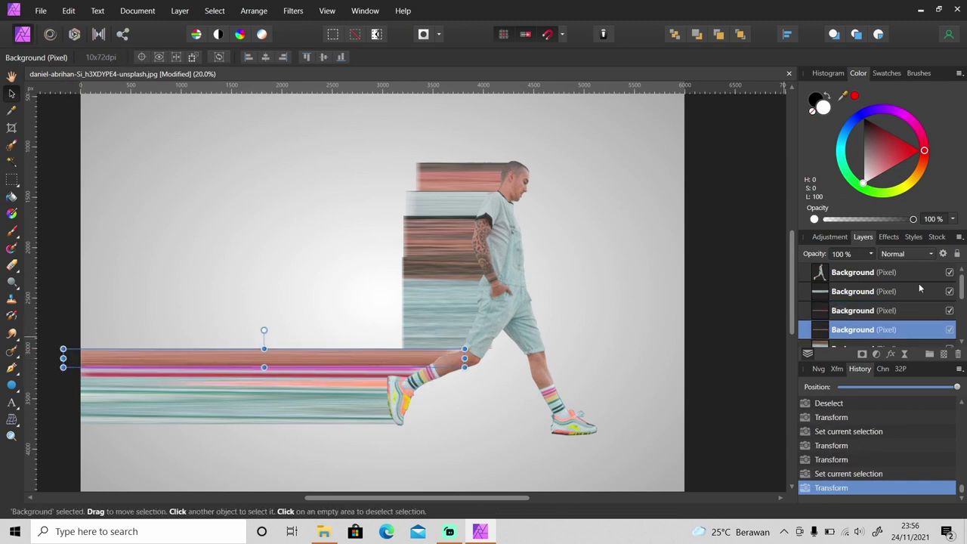
Stretch the forearm-and-shorts strip and the head strip past the left edge of the canvas.
scroll(895, 292, "down", 1)
left_click(892, 292)
scroll(884, 293, "down", 1)
left_click(882, 292, "shift")
left_click_drag(402, 255, 64, 257)
left_click(151, 180)
left_click_drag(118, 182, 52, 183)
Extend the right ends of the head and tattooed-arm strips further behind the man.
left_click(438, 200)
left_click_drag(450, 212, 533, 182)
left_click(497, 180)
left_click(866, 273)
scroll(898, 306, "up", 1)
left_click(899, 311)
left_click_drag(401, 239, 505, 240)
Extend the right ends of the forearm-and-shorts strip and the rear-leg strip further behind the man.
left_click(893, 292)
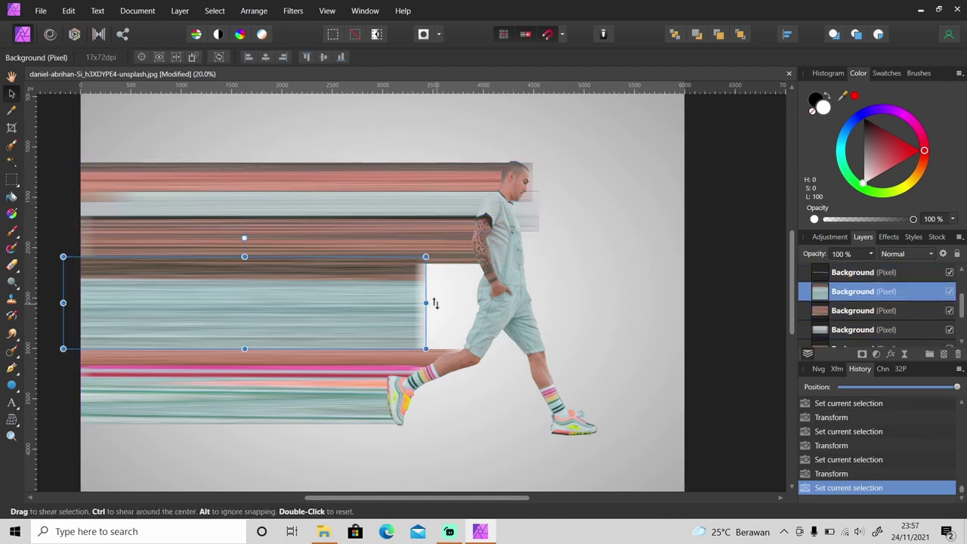
left_click_drag(428, 303, 502, 303)
left_click(893, 273)
left_click_drag(468, 356, 489, 351)
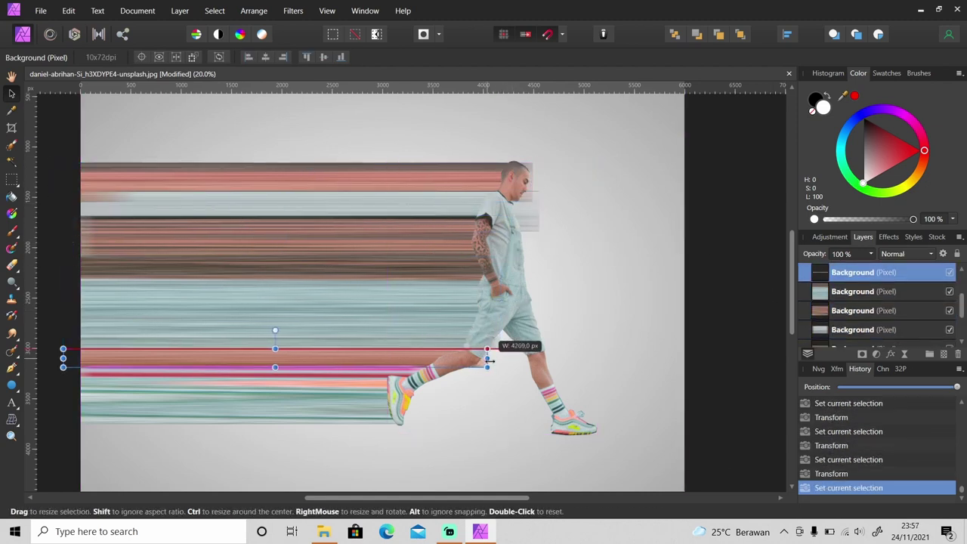
Stretch the left end of the shirt strip beyond the canvas edge.
scroll(910, 310, "up", 3)
left_click(910, 293)
left_click_drag(81, 211, 62, 210)
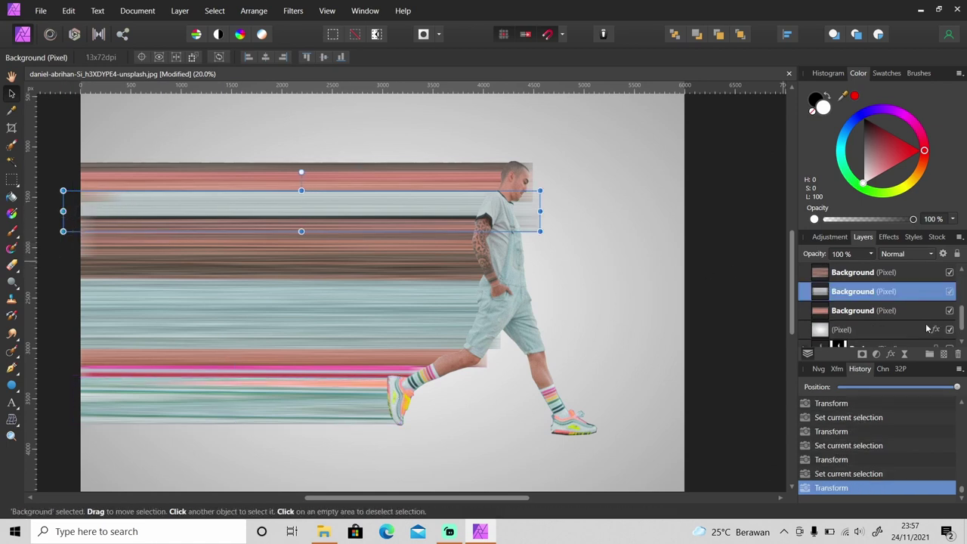
Select all seven stretched strip layers and merge them into a single layer.
left_click(896, 313)
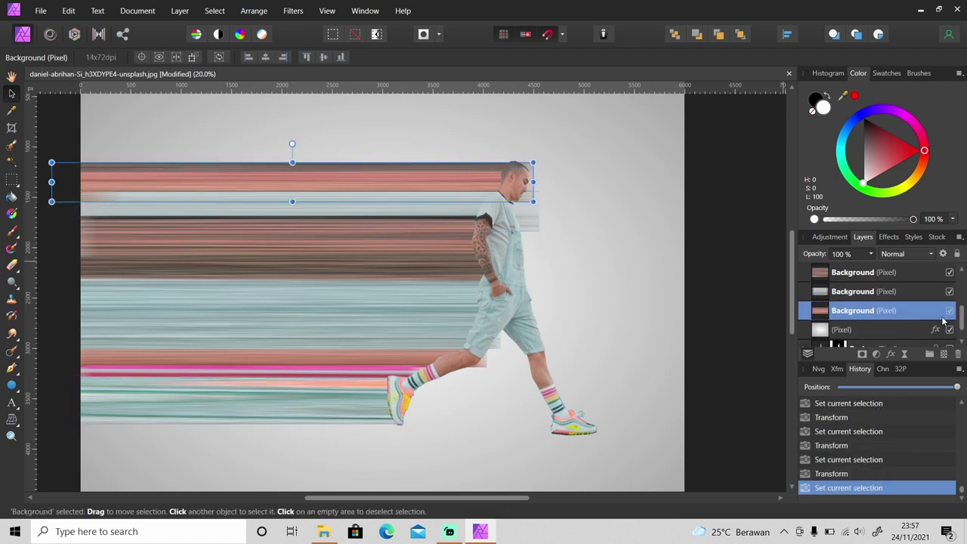
left_click_drag(962, 317, 965, 289)
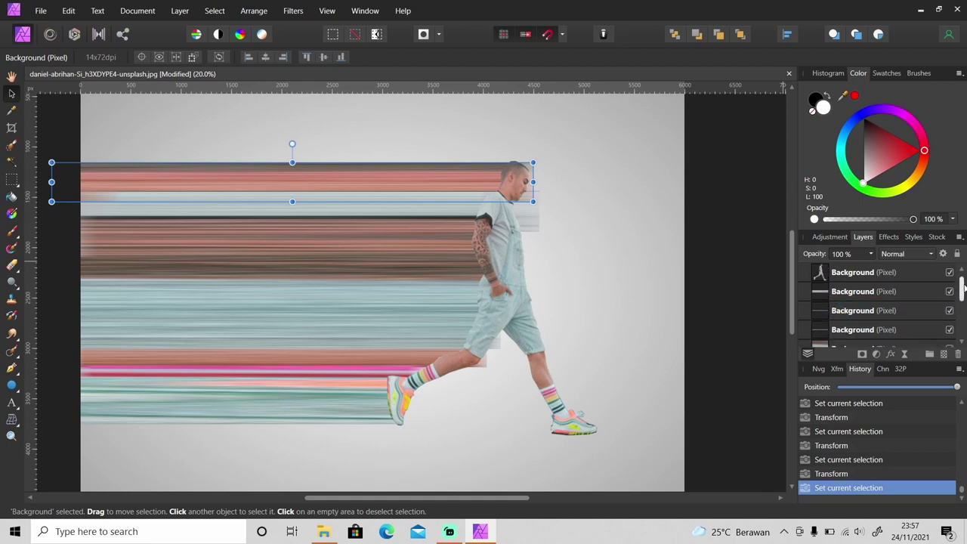
left_click(908, 293, "shift")
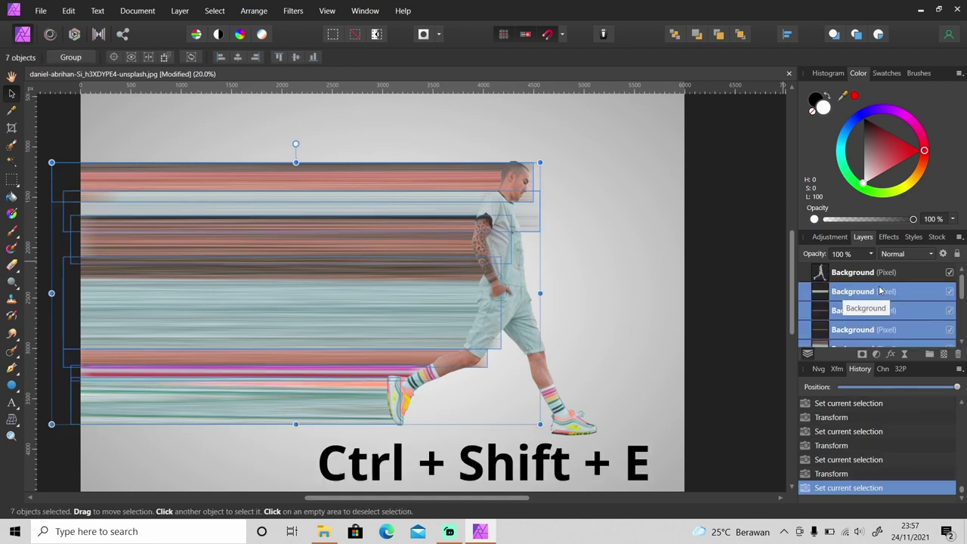
key("ctrl+shift+e")
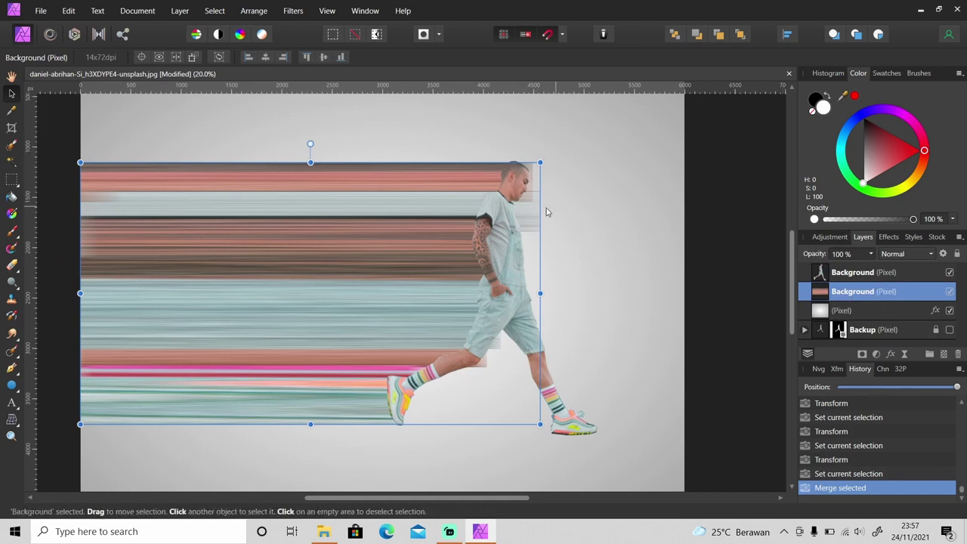
Outline the strip ends protruding in front of the man's face and chest with a polygonal selection and delete them from the merged layer.
left_click(612, 176)
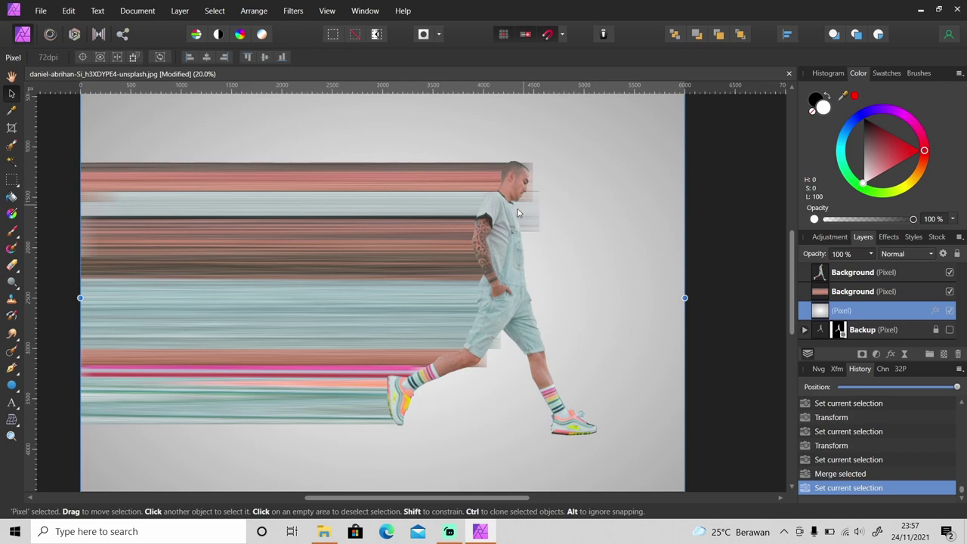
key("m")
key("m")
key("m")
key("m")
key("m")
left_click(515, 142)
left_click(504, 223)
left_click(511, 272)
left_click(569, 268)
left_click(558, 142)
left_click(515, 142)
left_click(852, 292)
key("Delete")
key("ctrl+d")
Outline the strip remnant protruding between the man's legs with a polygonal selection, delete it, and clear the selection.
left_click(471, 350)
left_click(453, 369)
left_click(451, 393)
left_click(506, 394)
key("Delete")
key("ctrl+d")
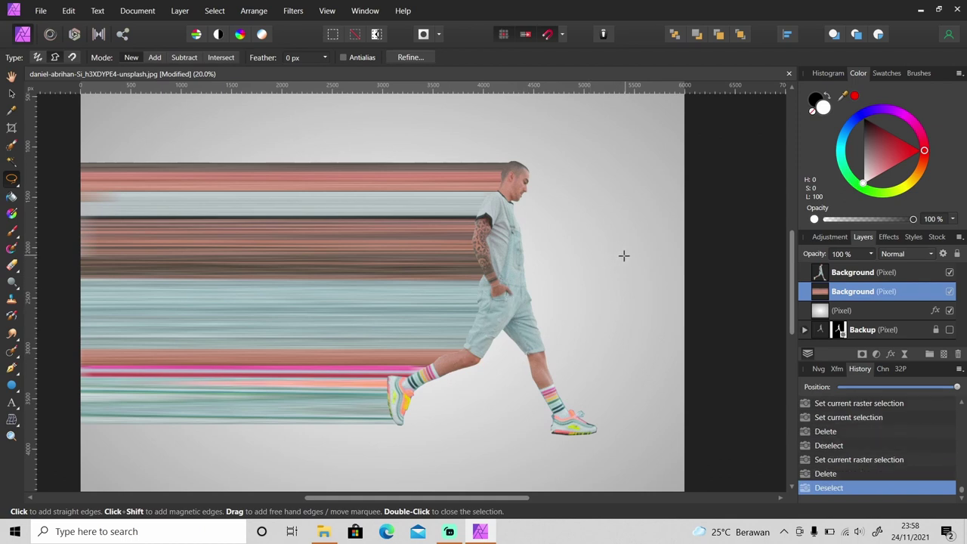
Mesh-warp the merged strip layer, moving its lower-left corner up beyond the canvas's upper edge so the strips twist over.
key("v")
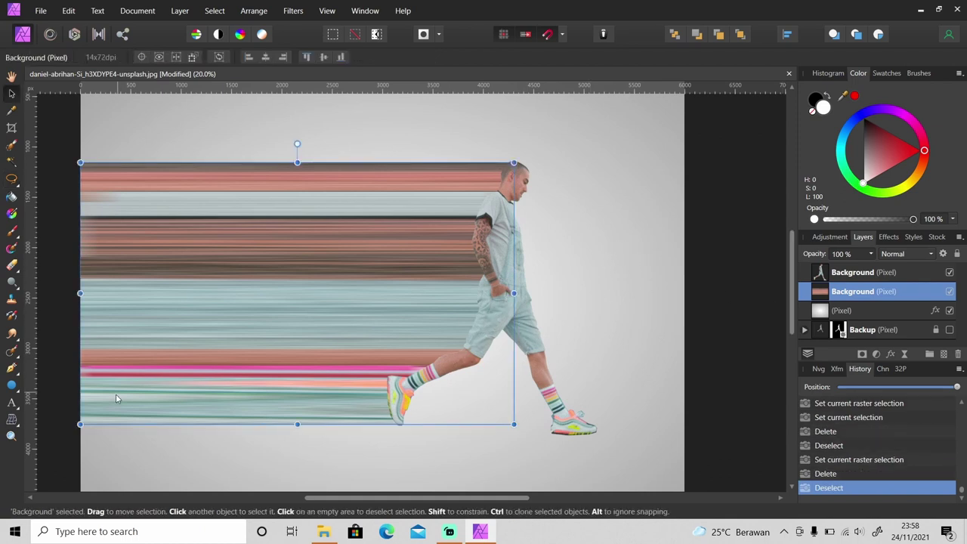
left_click(12, 422)
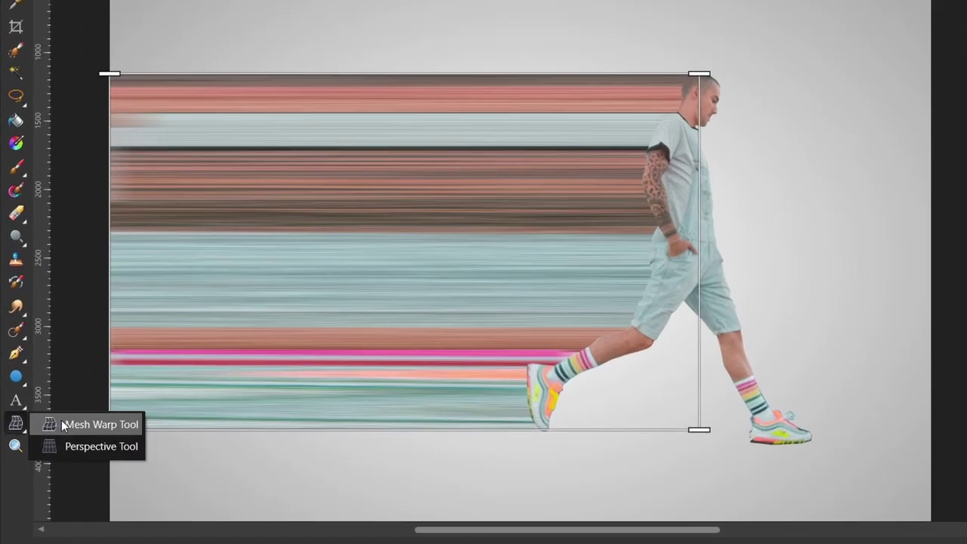
left_click(62, 420)
mouse_move(110, 430)
left_mouse_down()
mouse_move(101, 281)
mouse_move(125, 127)
left_mouse_up()
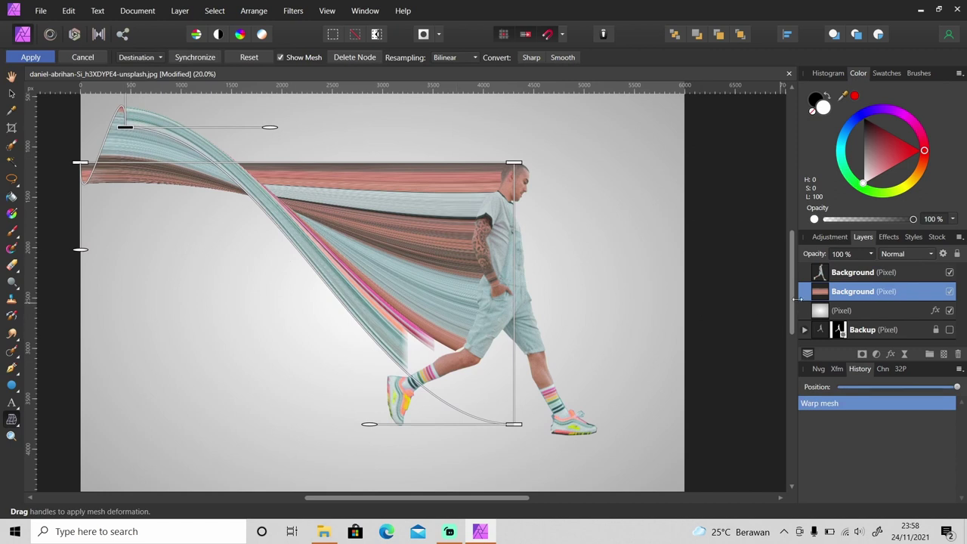
scroll(150, 218, "up", 2)
left_click_drag(128, 212, 216, 98)
scroll(340, 306, "down", 1)
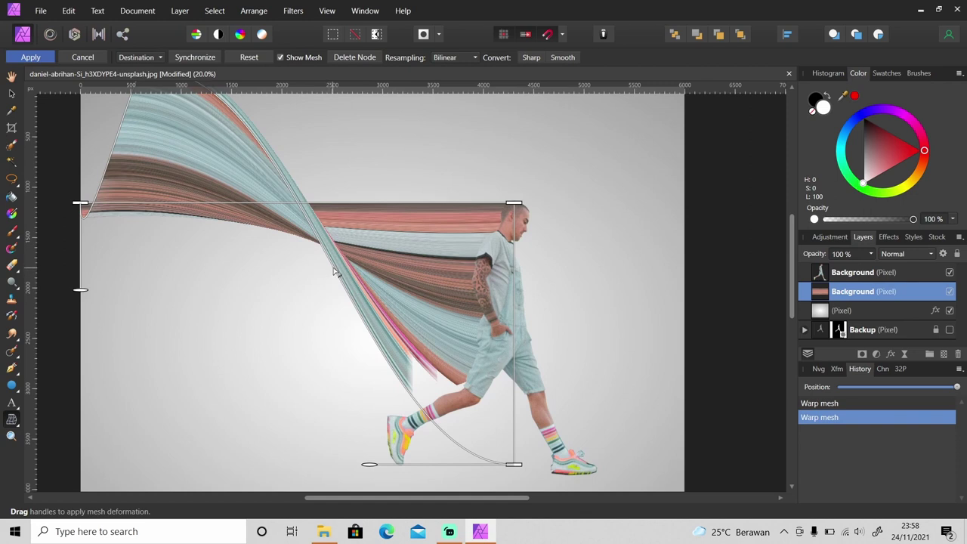
Add a mesh node midway along the strips' lower edge and pull the middle nodes so the strips near the man sag in a curve.
double_click(334, 270)
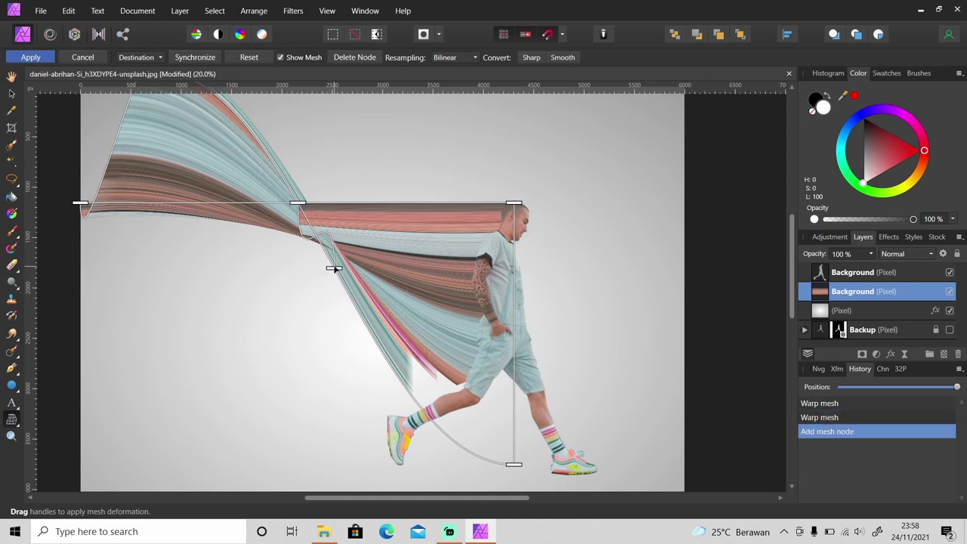
mouse_move(333, 269)
left_mouse_down()
mouse_move(324, 333)
mouse_move(339, 377)
left_mouse_up()
left_click_drag(298, 202, 344, 214)
left_click_drag(340, 379, 347, 405)
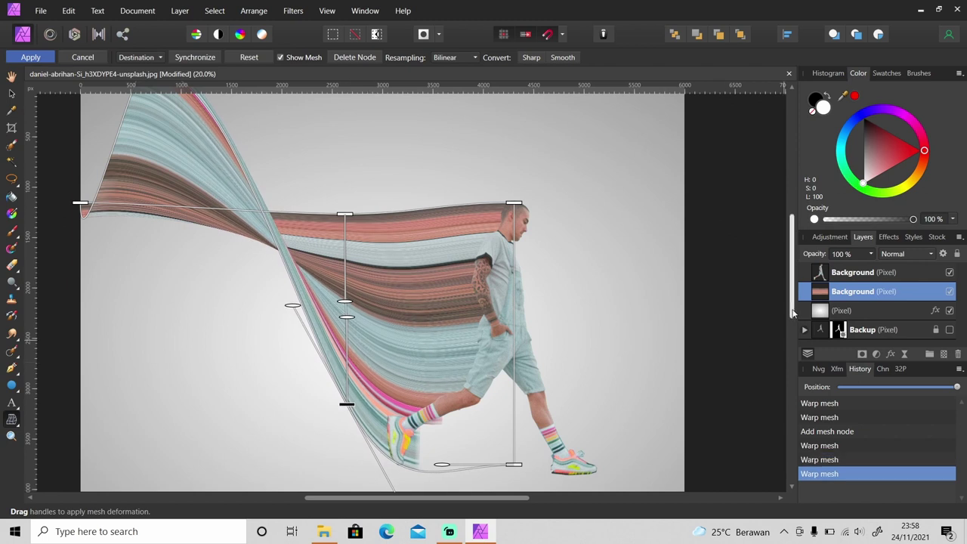
Move the mesh's upper-left corner up and past the canvas's left edge, and apply the warp.
scroll(792, 302, "up", 1)
left_click_drag(791, 303, 792, 305)
left_click_drag(81, 226, 74, 191)
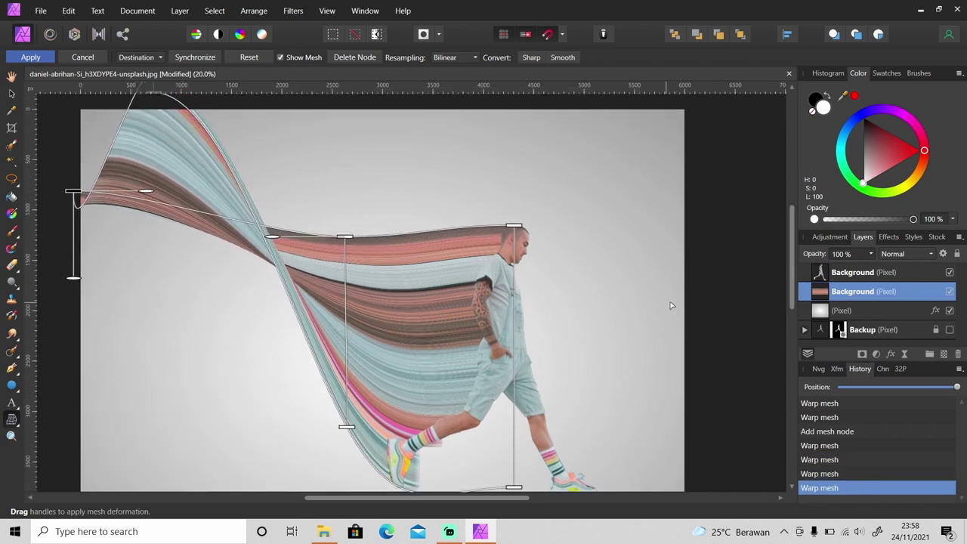
left_click(34, 59)
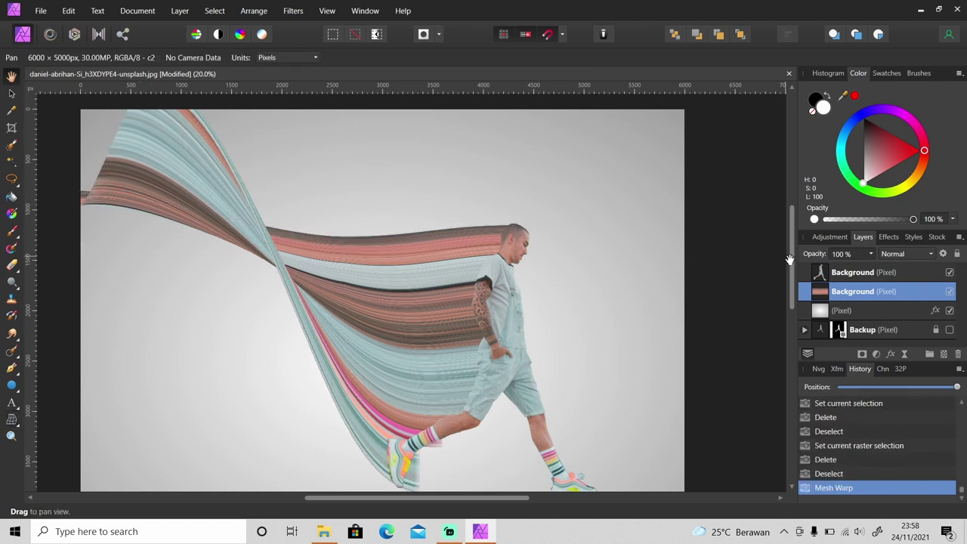
Outline the warped strip ends showing between the man's rear shoe and legs with a polygonal selection, delete them, and clear the selection.
scroll(791, 260, "down", 3)
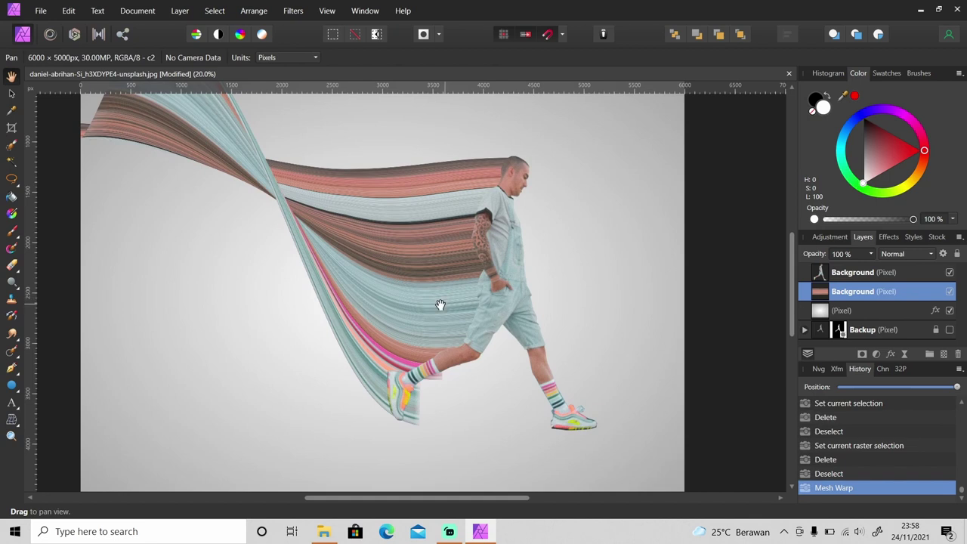
key("l")
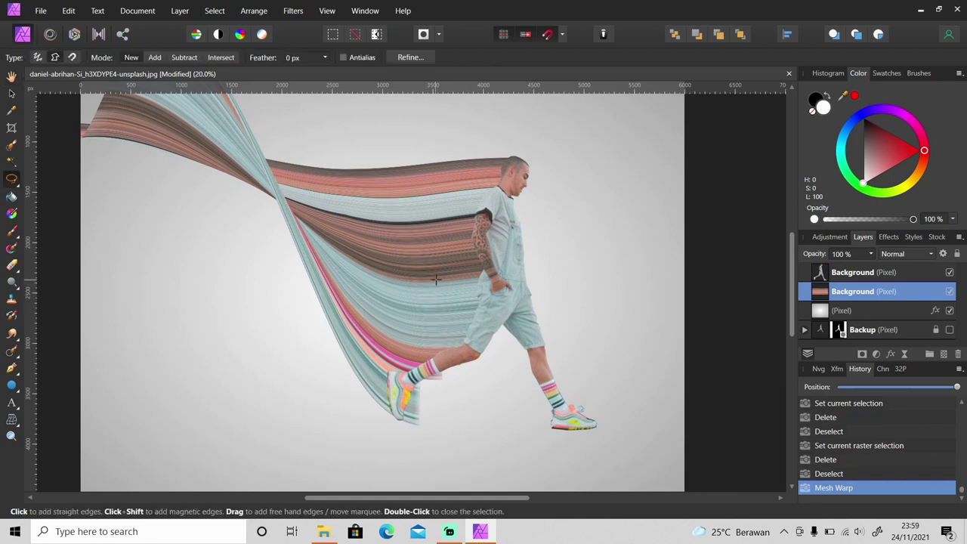
left_click(501, 352, "shift")
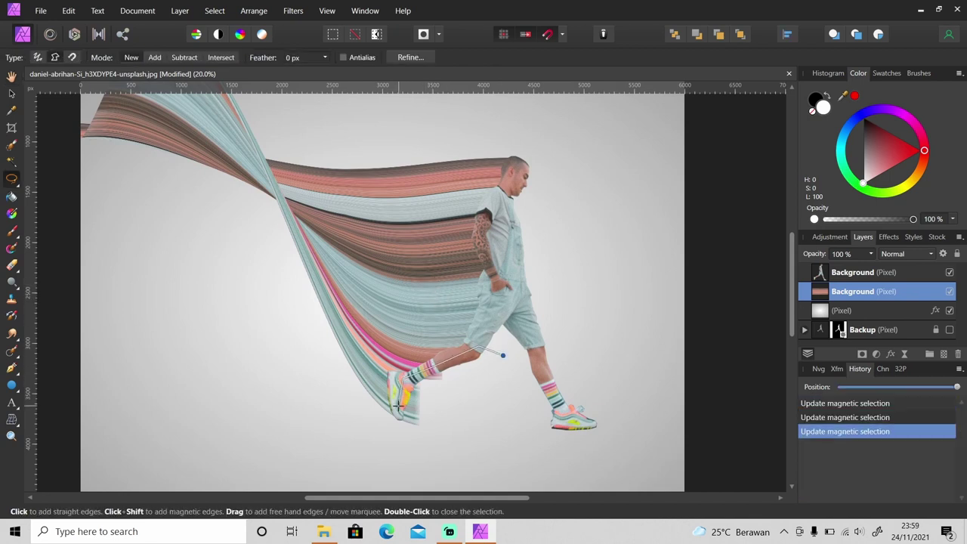
left_click(412, 451)
left_click(482, 436)
left_click(501, 352)
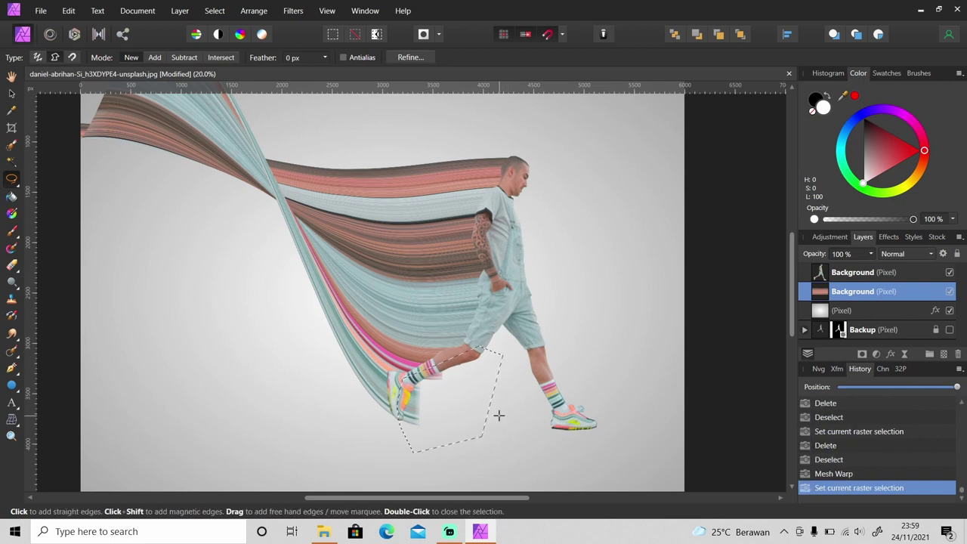
key("Delete")
key("ctrl+d")
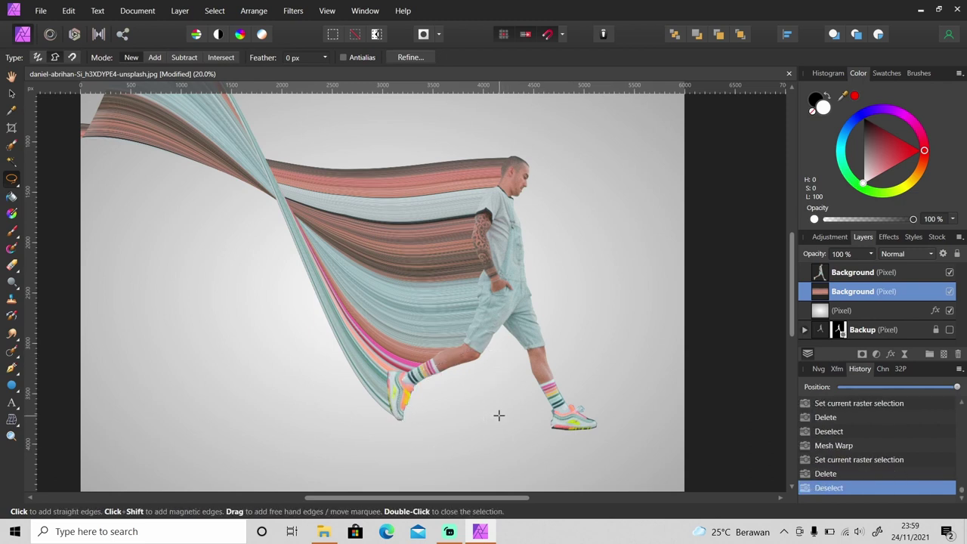
Add an Exposure adjustment of -1,675 above the warped strip layer and invert its mask.
key("z")
left_click(453, 324, "alt")
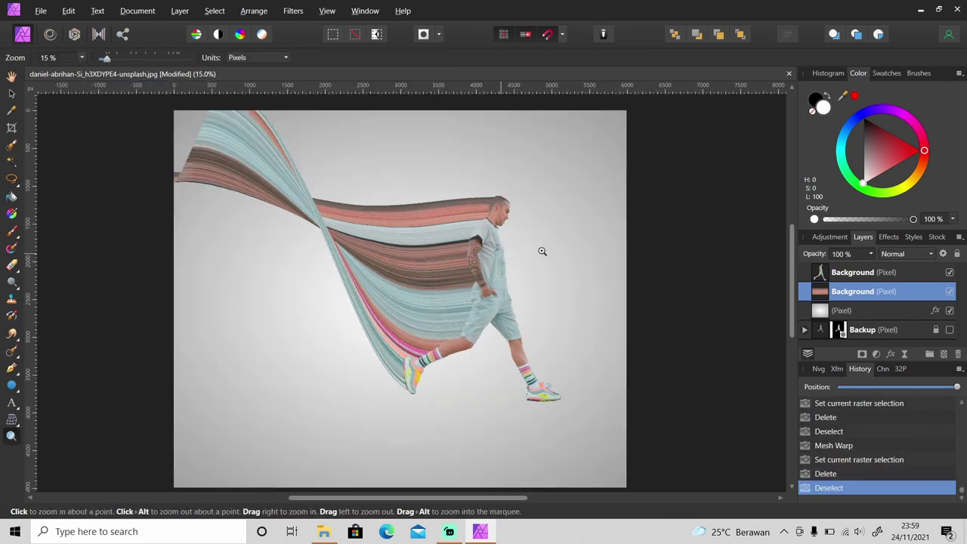
scroll(793, 300, "up", 1)
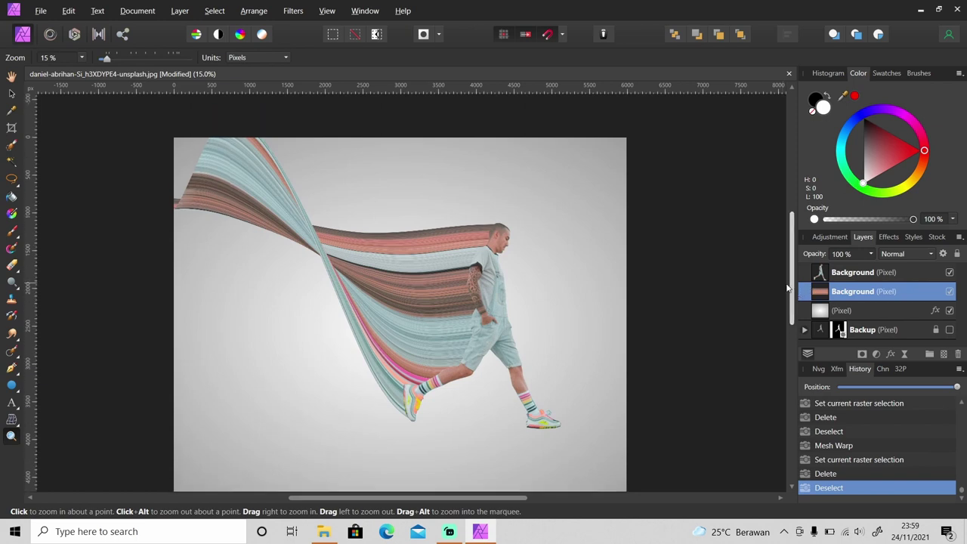
left_click(373, 291)
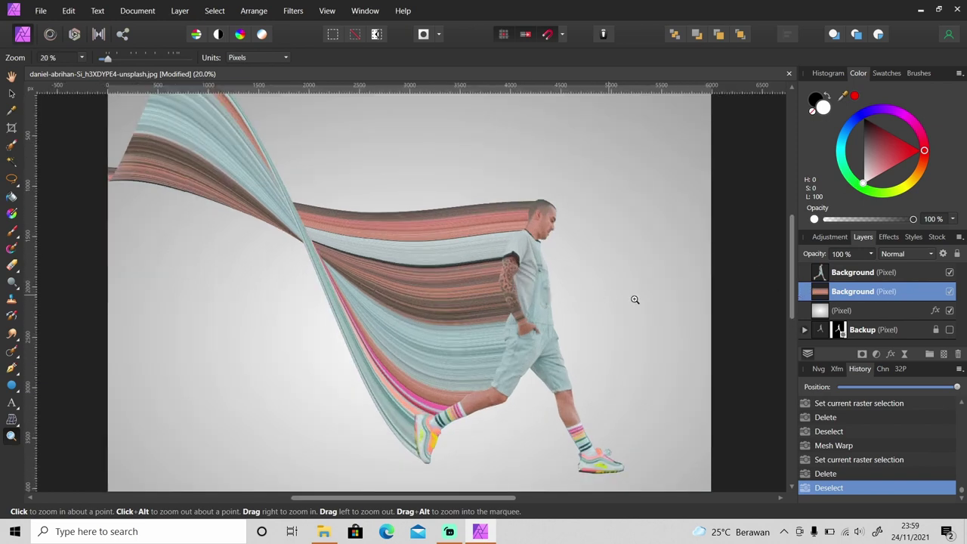
left_click(876, 353)
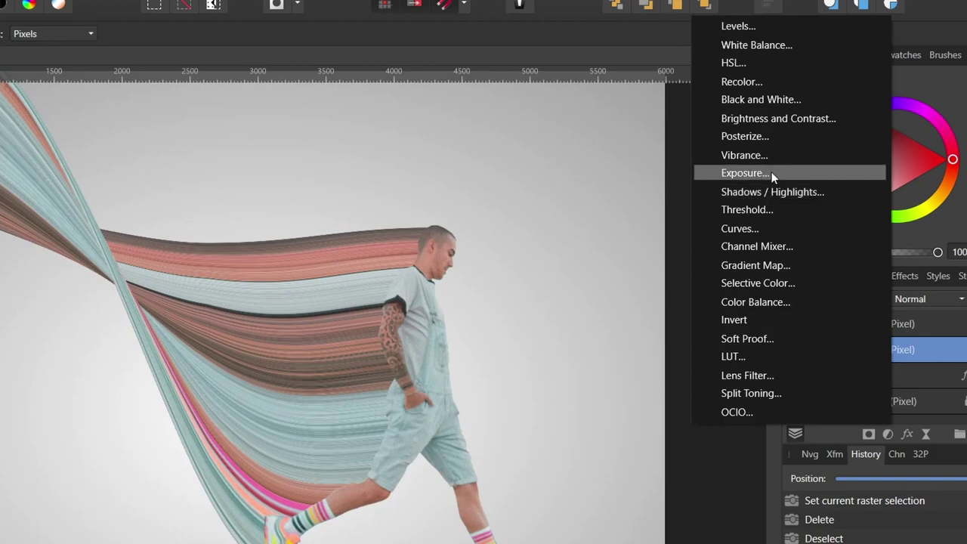
left_click(771, 173)
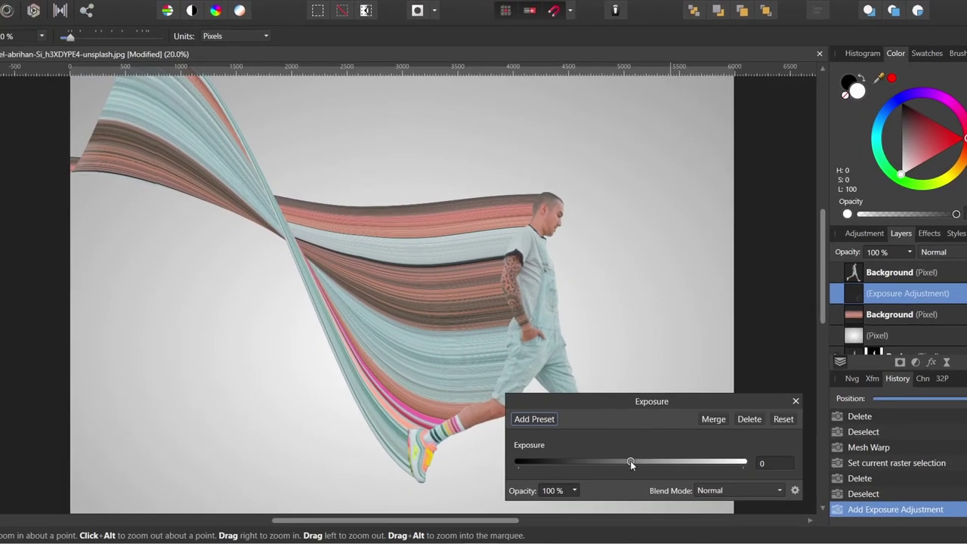
left_click_drag(630, 461, 622, 466)
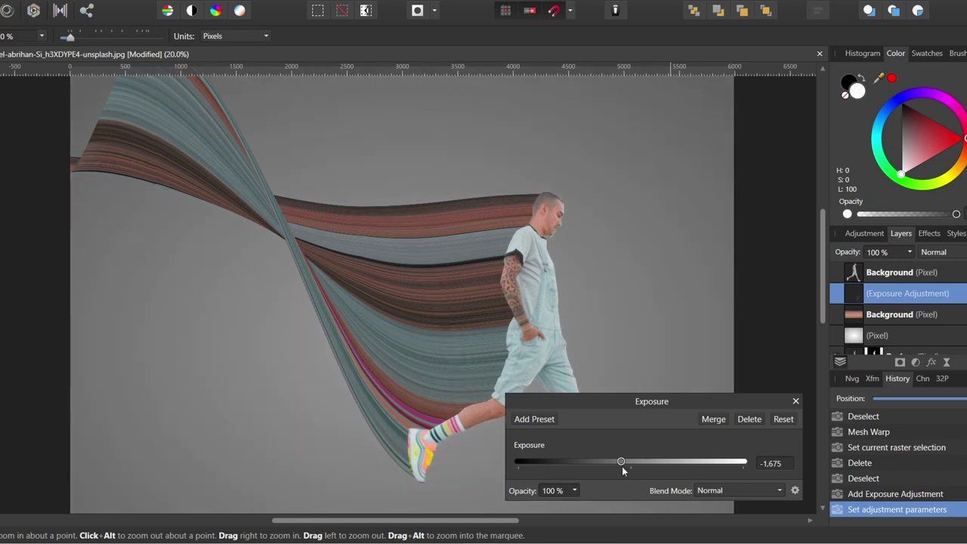
left_click(796, 401)
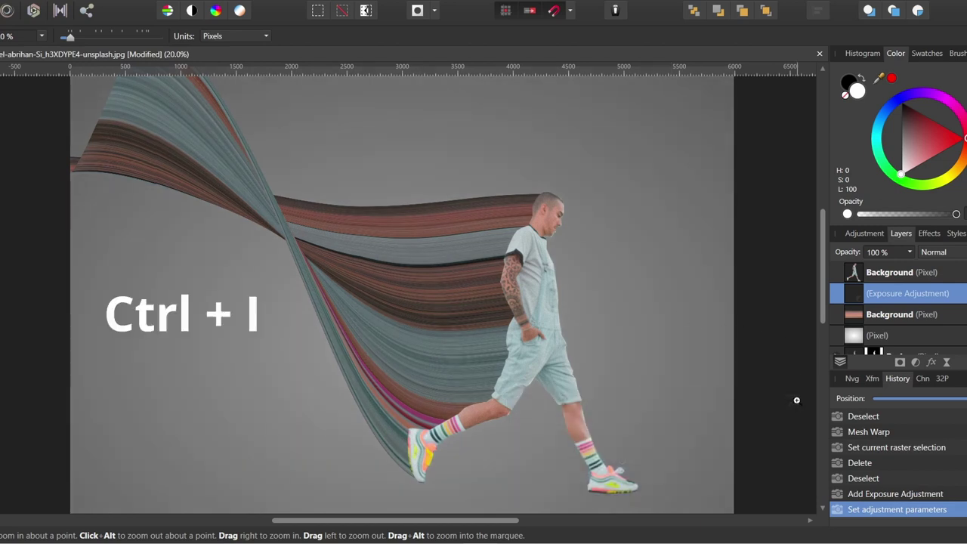
key("ctrl+i")
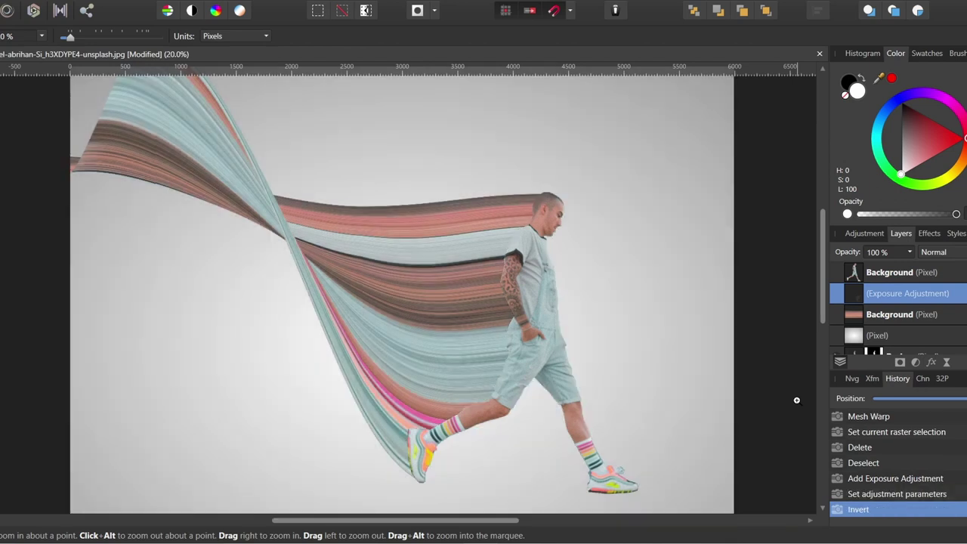
Set up the Paint Brush with the soft 512 brush from the Basic category and white as the painting colour.
key("b")
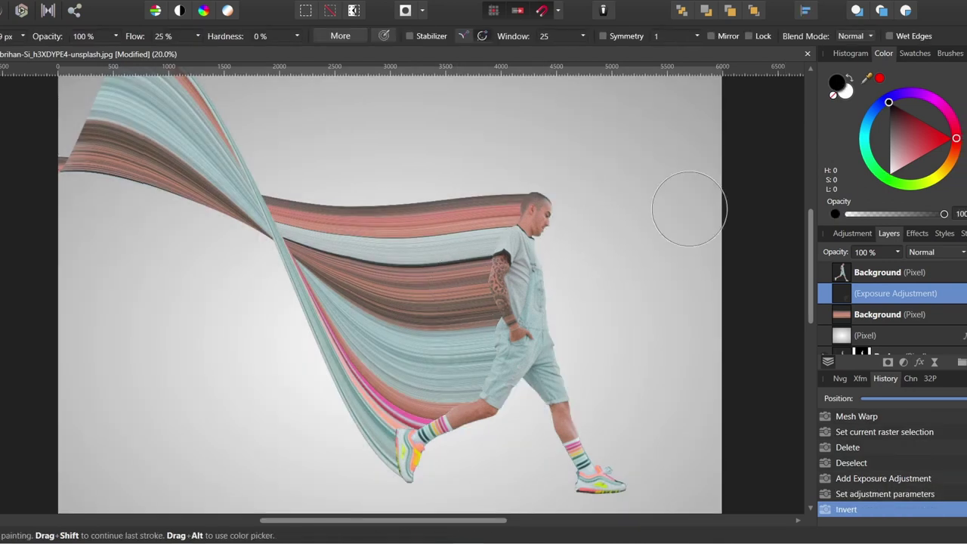
left_click(958, 53)
left_click(911, 71)
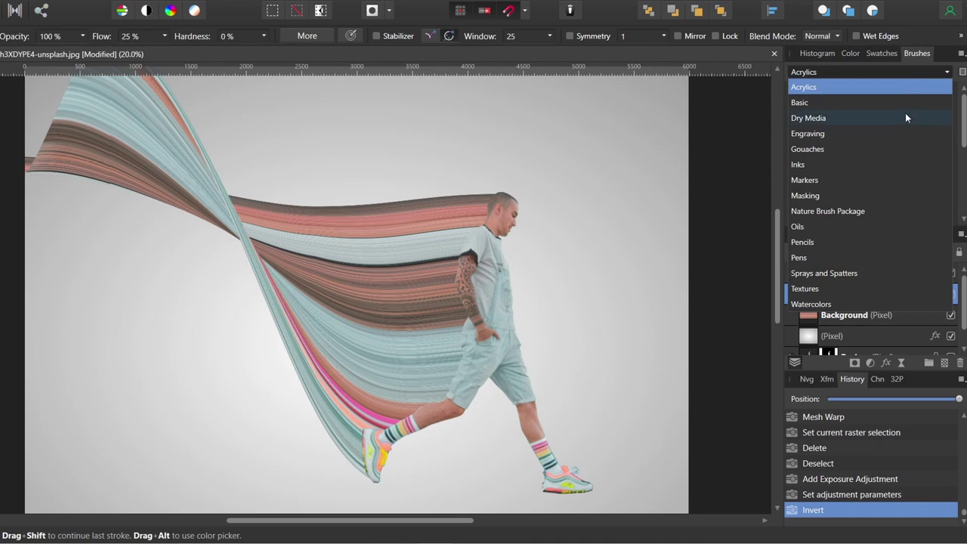
left_click(902, 101)
scroll(914, 203, "down", 2)
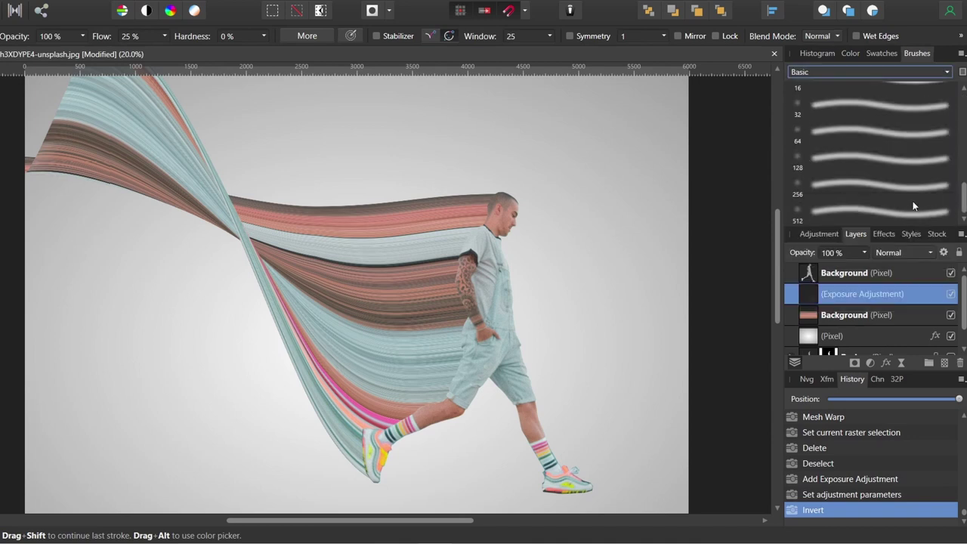
left_click(911, 208)
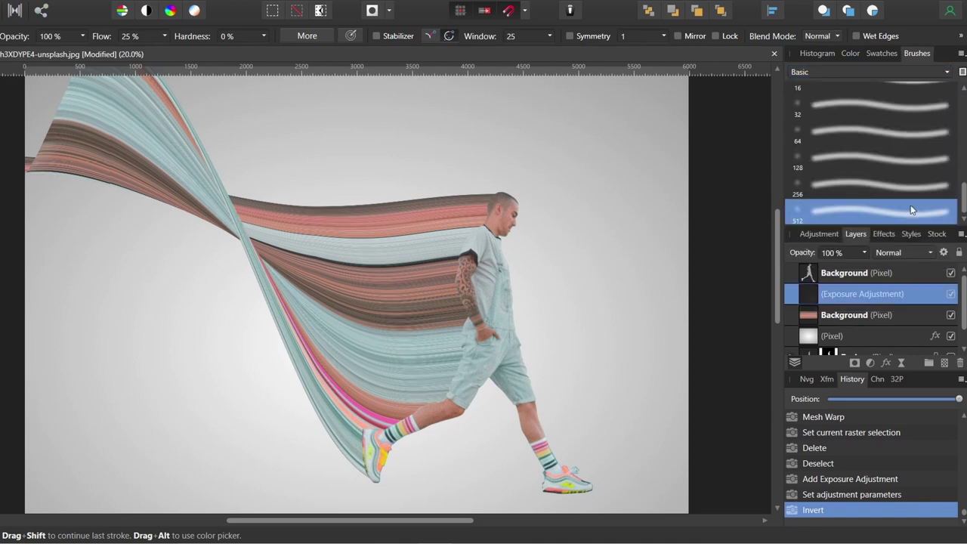
left_click(851, 53)
key("x")
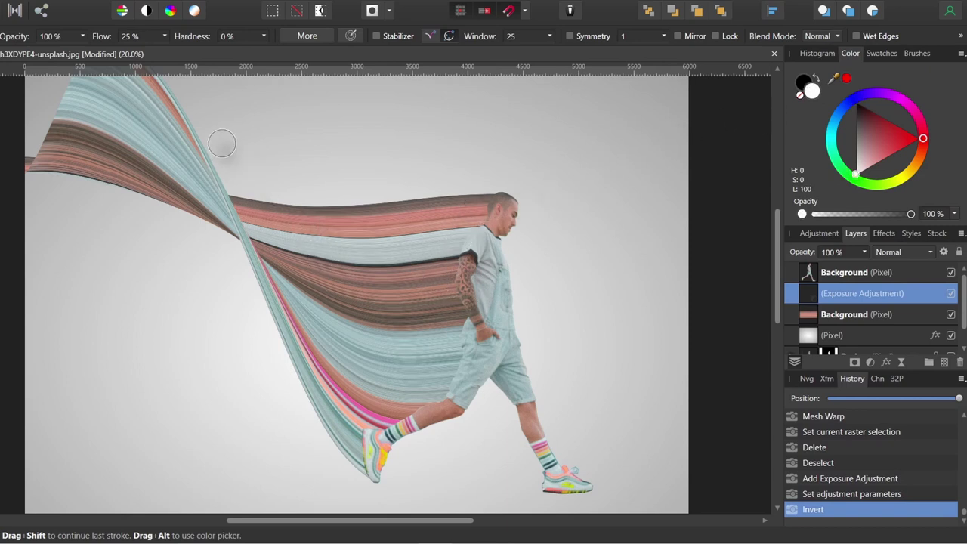
key("l")
left_click(253, 138)
key("ctrl+space")
left_click(216, 165, "ctrl")
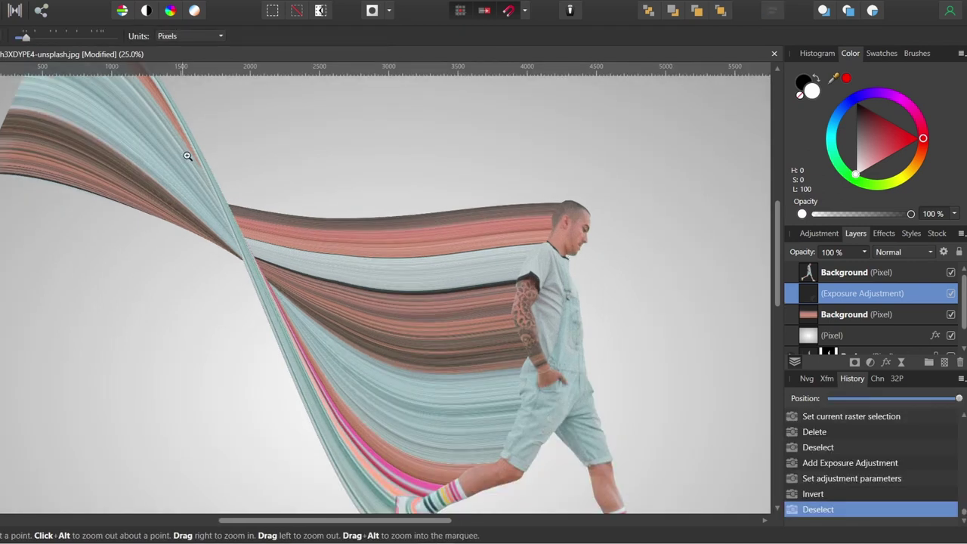
left_click(212, 173)
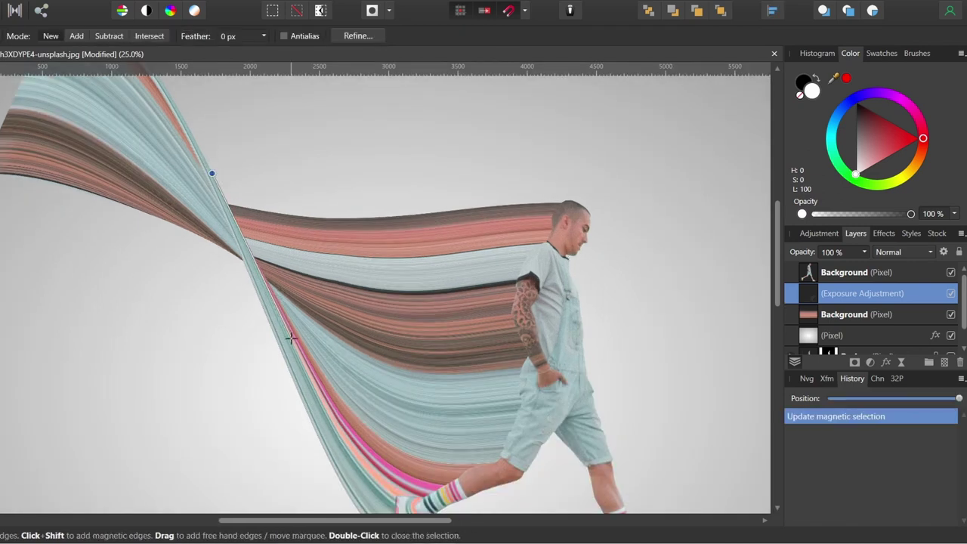
key("Escape")
left_click(196, 154)
left_click(261, 297)
left_click(310, 425)
scroll(230, 310, "down", 2)
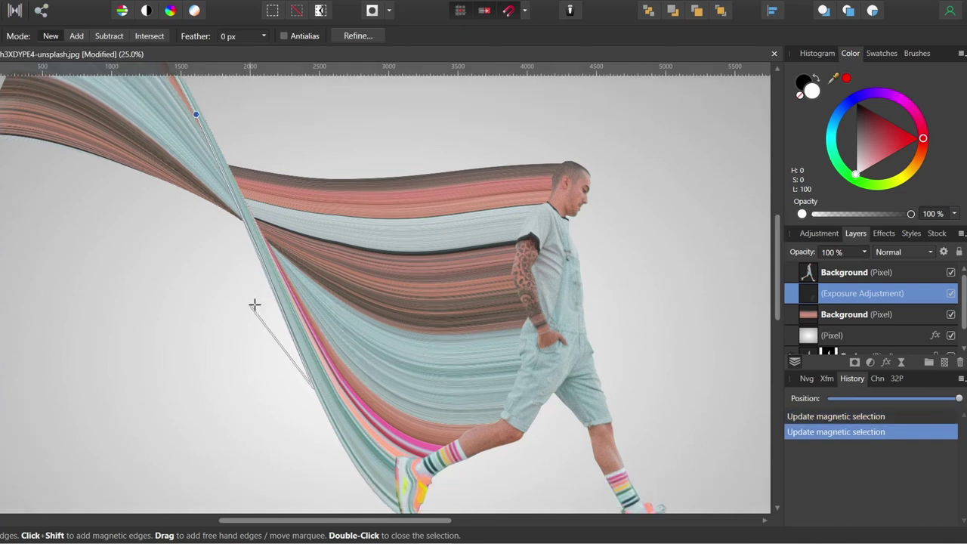
key("Escape")
Outline the strip area between the twist's crossing edge, the rear leg and the man's body with a closed polygonal selection.
left_click(230, 138)
left_click(226, 160)
left_click(247, 212)
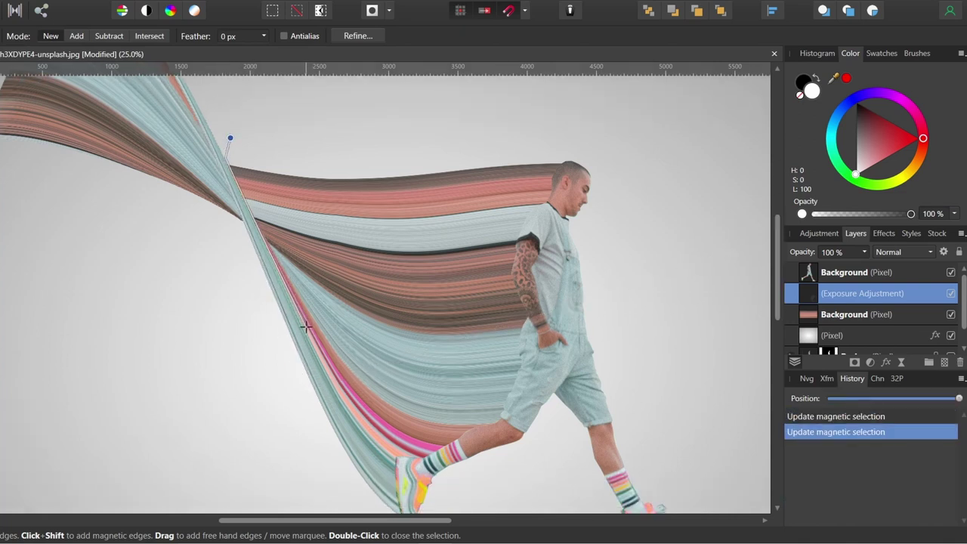
left_click(308, 329)
left_click(367, 439)
left_click(397, 462)
left_click(418, 468)
left_click(472, 445)
left_click(521, 413)
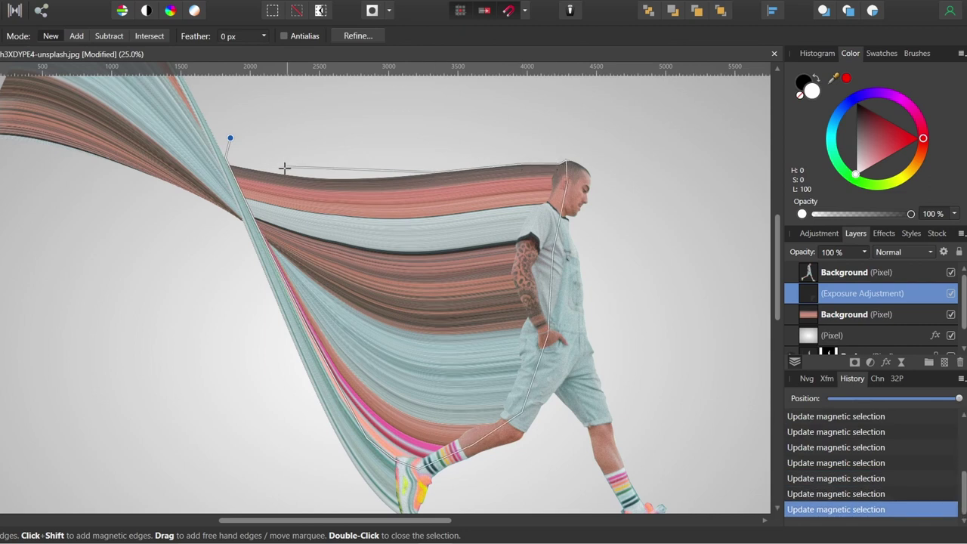
left_click(231, 138)
Enlarge the brush and paint white on the exposure mask inside the selection to shade the strips behind the fold.
key("b")
key("bracketright")
key("bracketright")
key("bracketright")
key("bracketright")
key("bracketright")
key("bracketright")
key("bracketright")
mouse_move(495, 233)
left_mouse_down()
mouse_move(482, 426)
mouse_move(341, 391)
mouse_move(249, 227)
left_mouse_up()
mouse_move(410, 451)
left_mouse_down()
mouse_move(225, 219)
mouse_move(411, 465)
left_mouse_up()
left_click_drag(282, 194, 420, 393)
Paint black over the upper part of the shaded strips to lighten the shadow there, and clear the selection.
left_click(415, 291, "ctrl+alt")
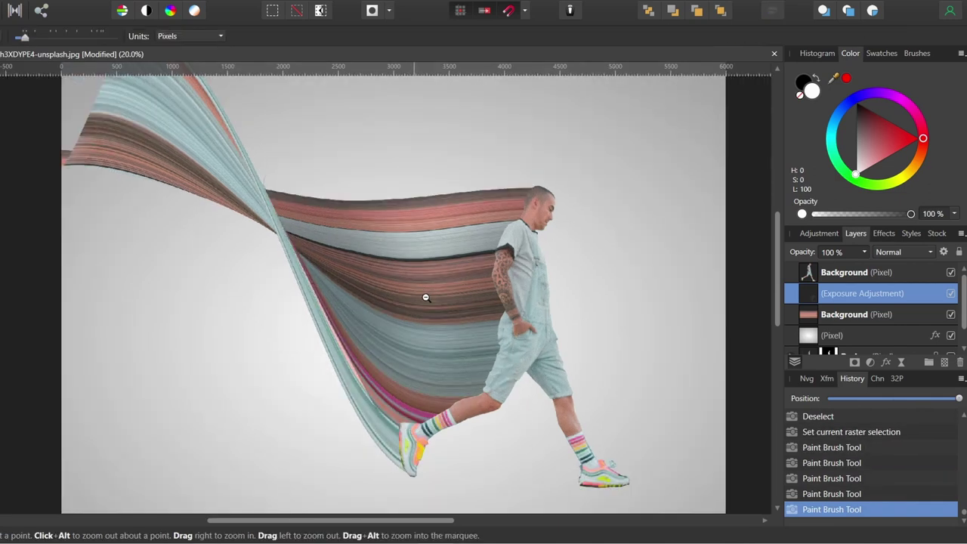
left_click(427, 306, "alt")
left_click(437, 329, "alt")
left_click(424, 329)
key("b")
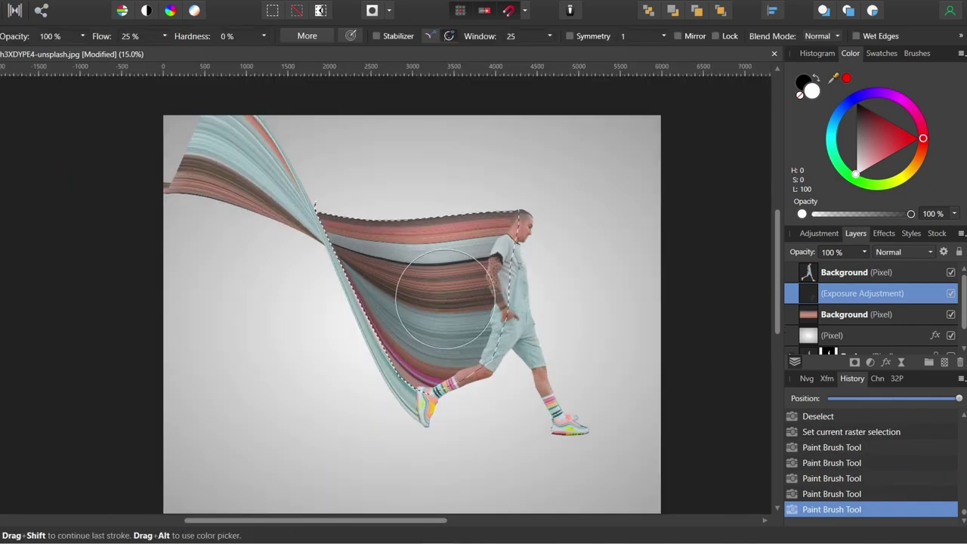
key("x")
mouse_move(423, 231)
left_mouse_down()
mouse_move(438, 285)
mouse_move(415, 255)
left_mouse_up()
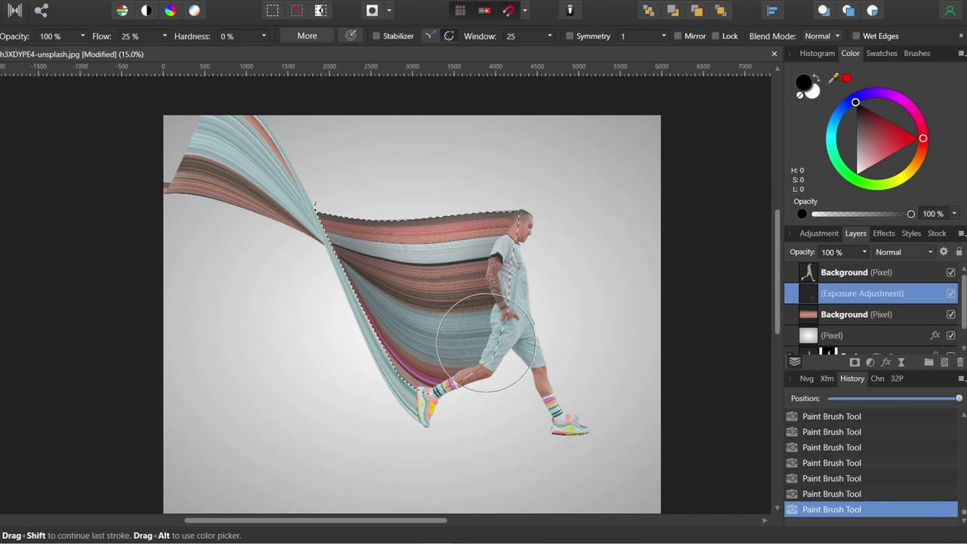
key("ctrl+d")
Toggle the Exposure adjustment off and on to compare the strips with and without shading.
key("v")
left_click(951, 294)
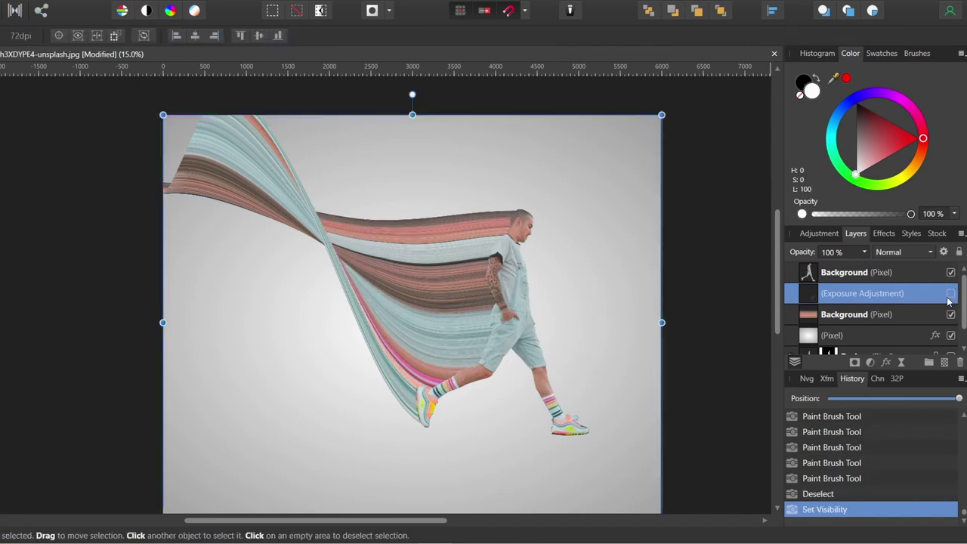
left_click(949, 296)
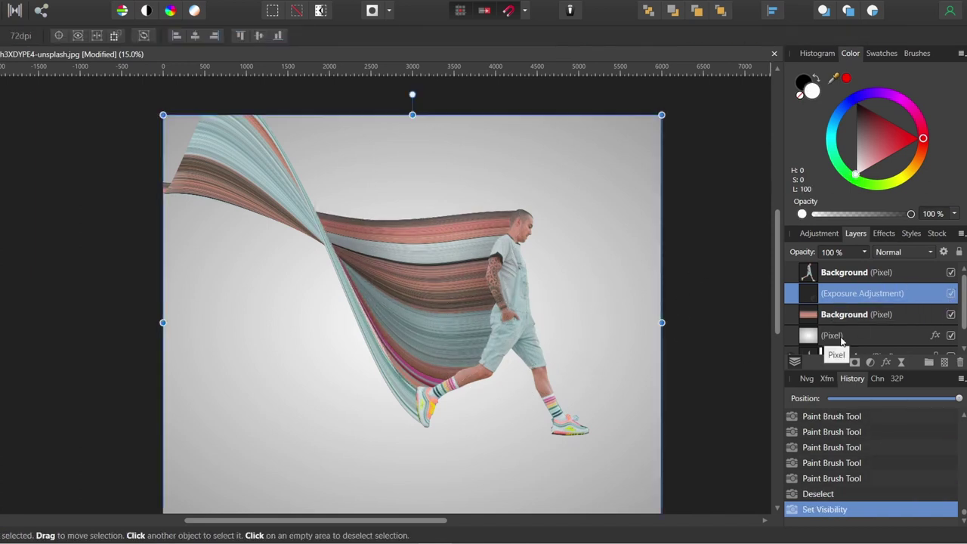
Paint white with a smaller brush on the exposure mask along the twisted ribbon from the rear shoe up to the crossing.
key("b")
key("x")
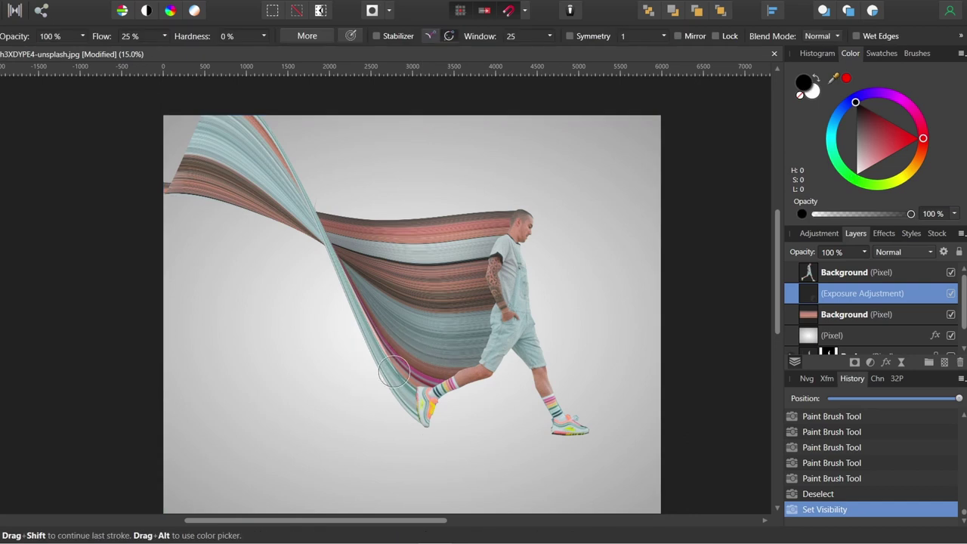
key("x")
left_click(418, 395)
left_click(394, 357)
left_click(380, 325)
left_click(368, 301)
left_click(359, 276)
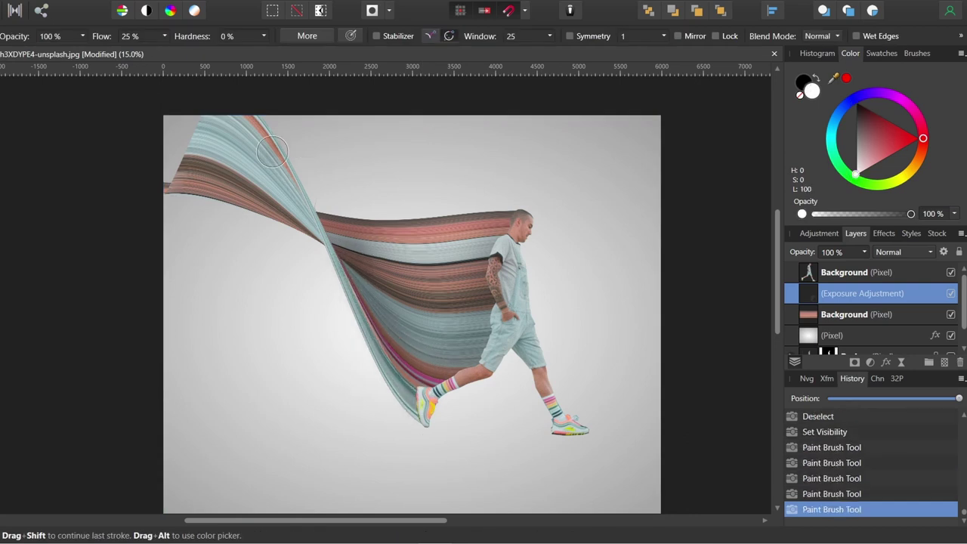
left_click_drag(340, 240, 421, 388)
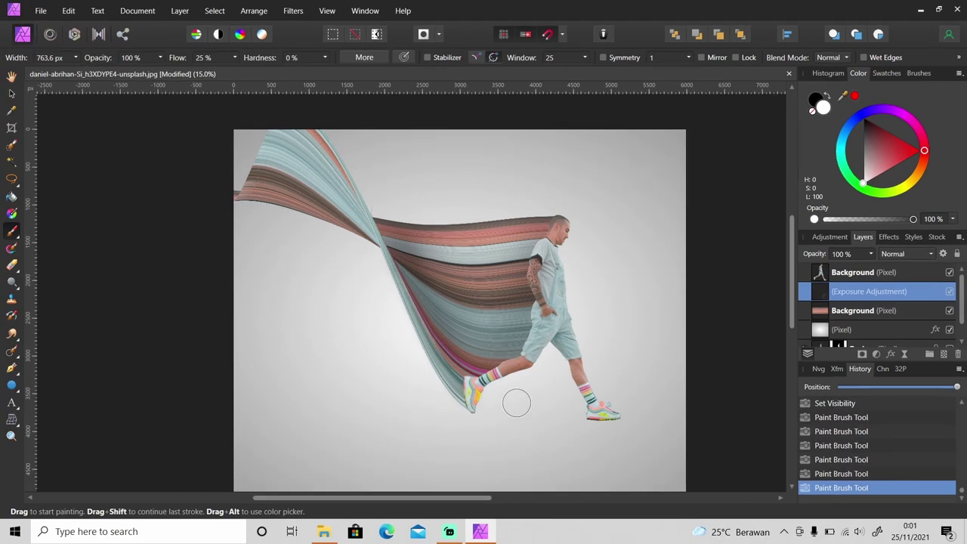
key("v")
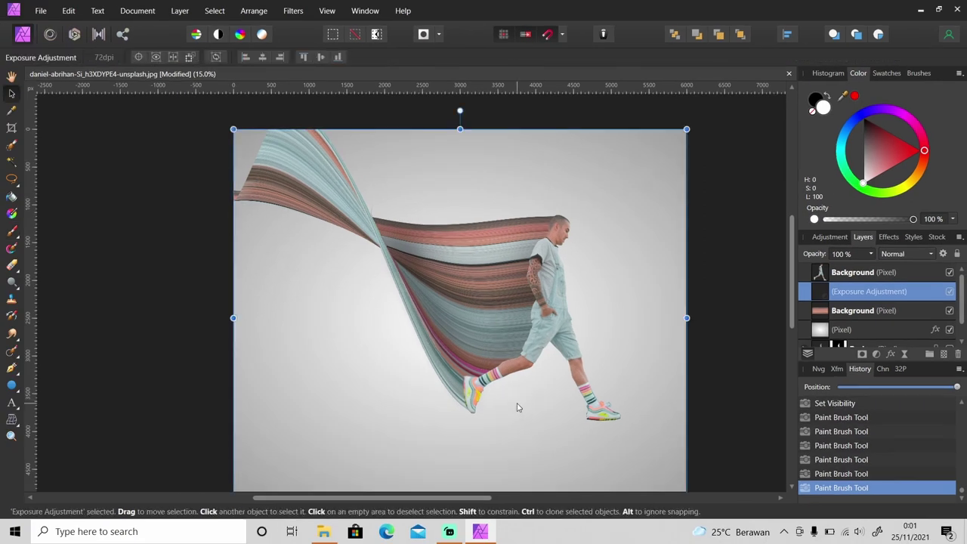